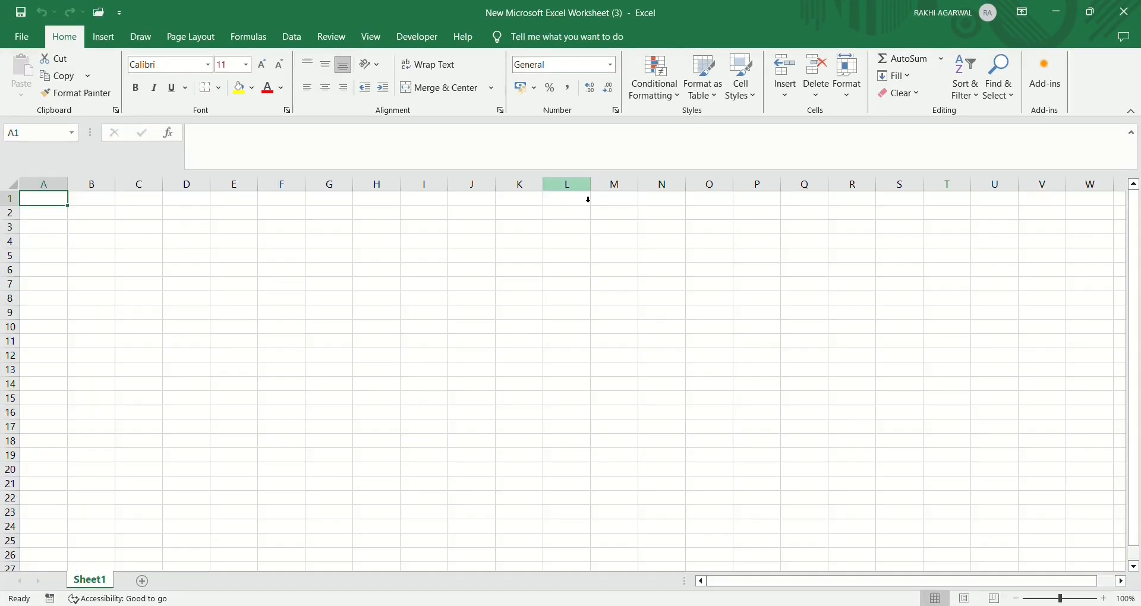
Open Excel's options for getting external data, then switch to the Power Query Editor window holding the Sheet1 query
{"action": "left_click", "coordinate": [297, 42]}
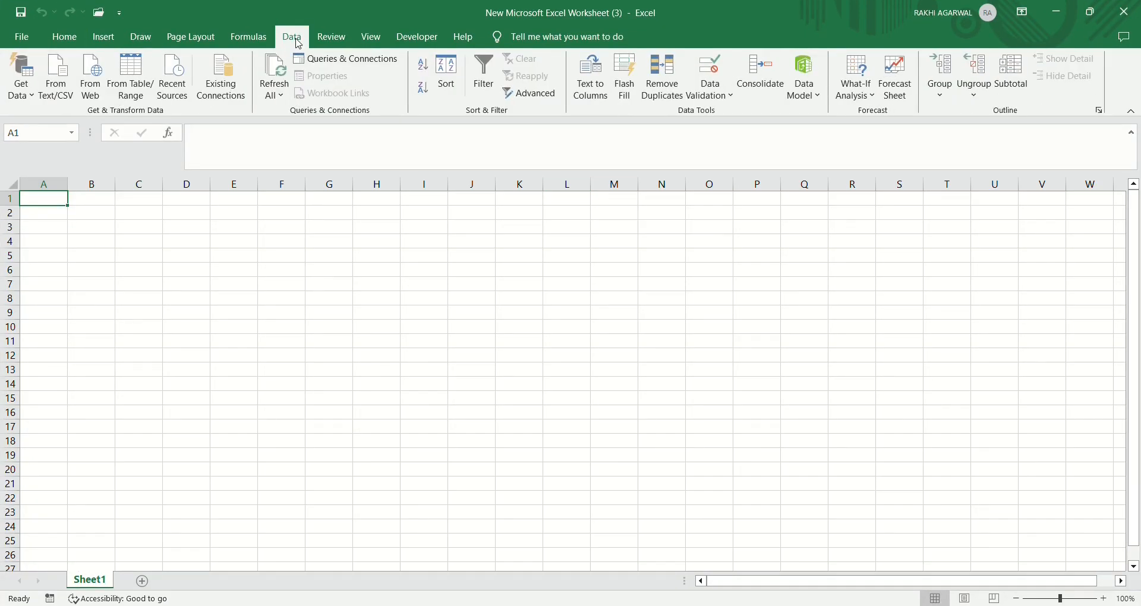
{"action": "left_click", "coordinate": [22, 77]}
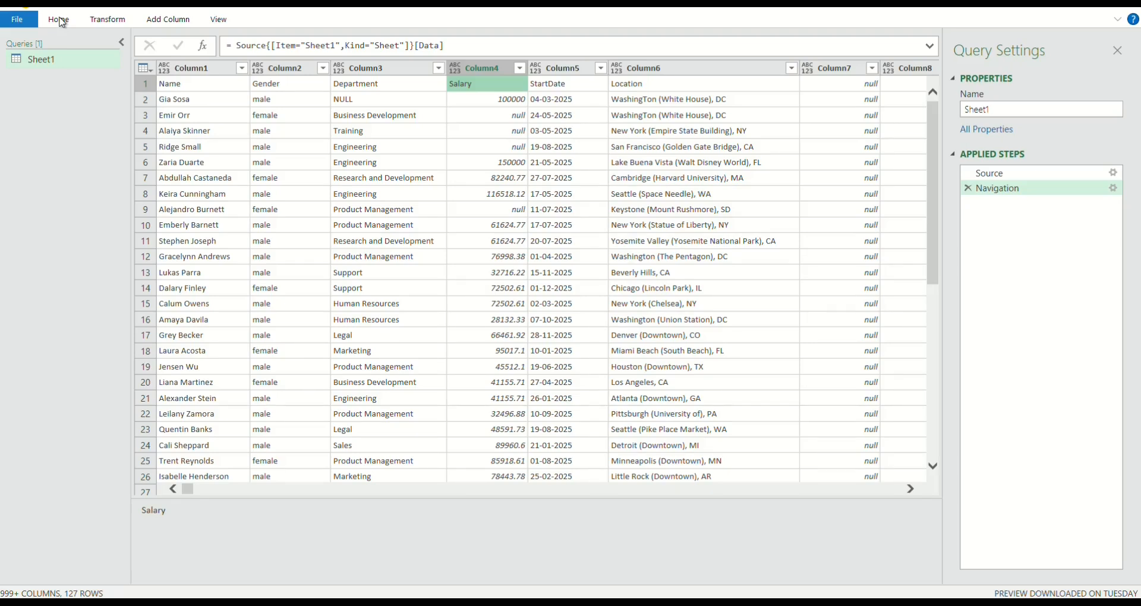
{"action": "key", "text": "alt+Tab"}
Look through the Power Query Editor's loading, data source, table transformation, column creation and view commands
{"action": "left_click", "coordinate": [108, 20]}
{"action": "left_click", "coordinate": [169, 20]}
{"action": "left_click", "coordinate": [220, 19]}
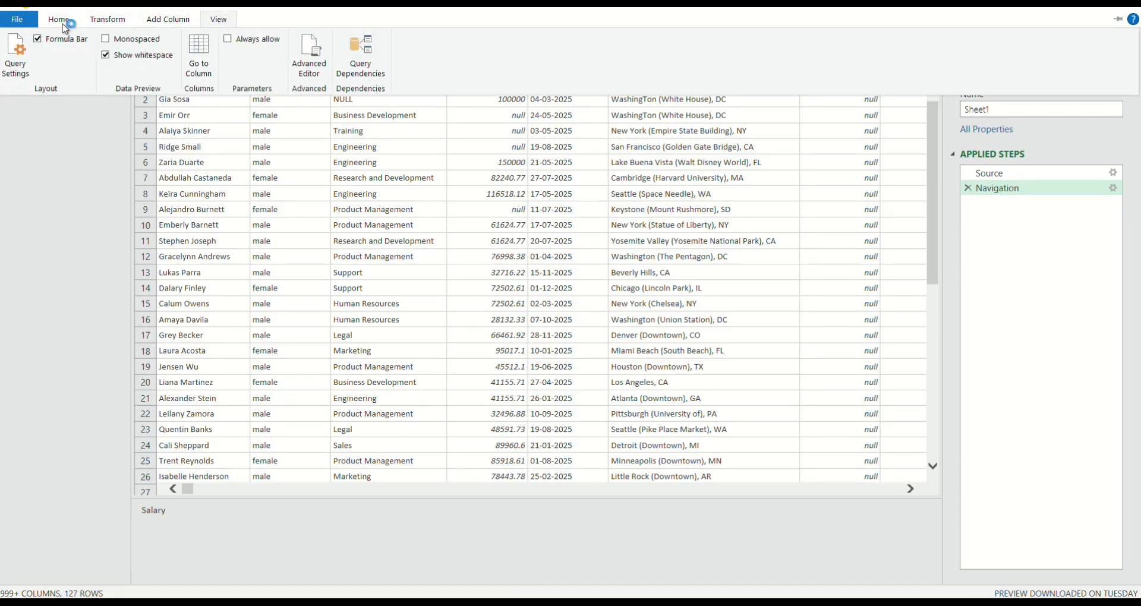
{"action": "left_click", "coordinate": [17, 19]}
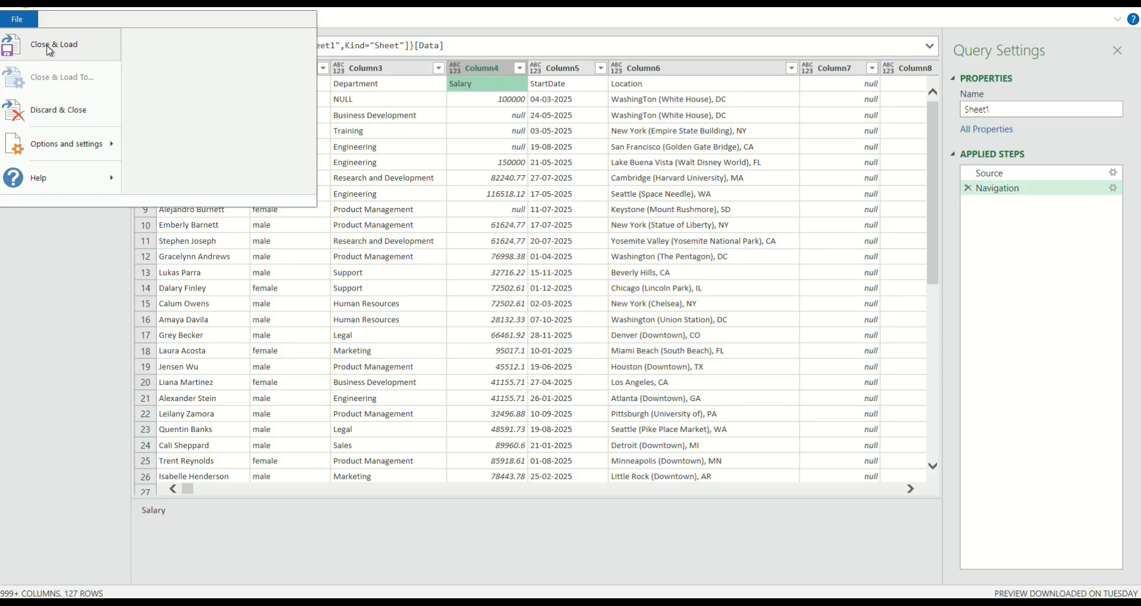
{"action": "mouse_move", "coordinate": [96, 147]}
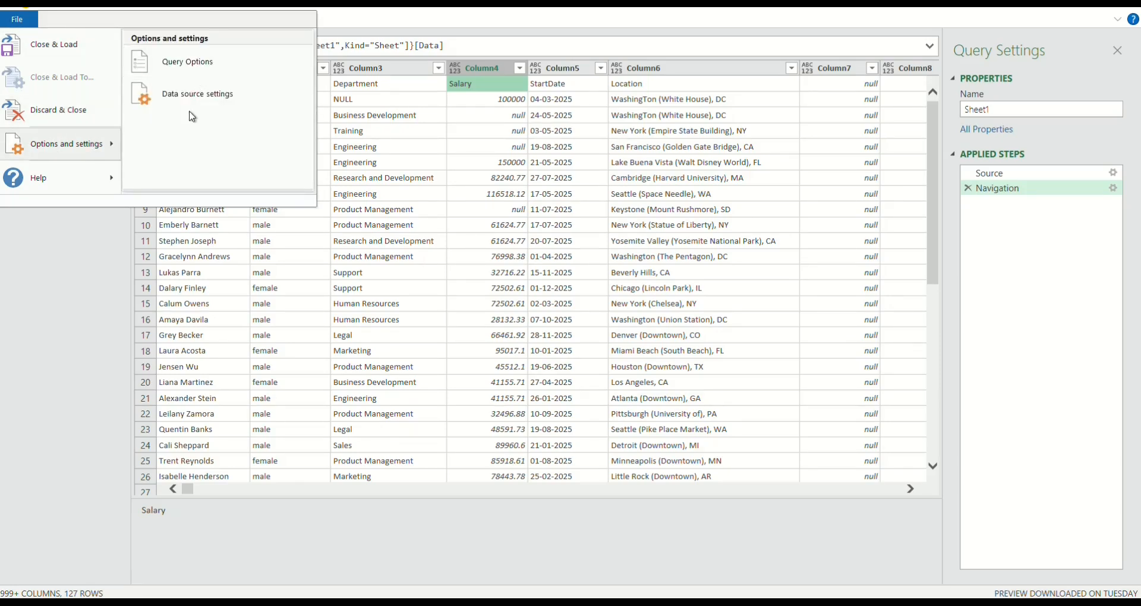
{"action": "left_click", "coordinate": [16, 21]}
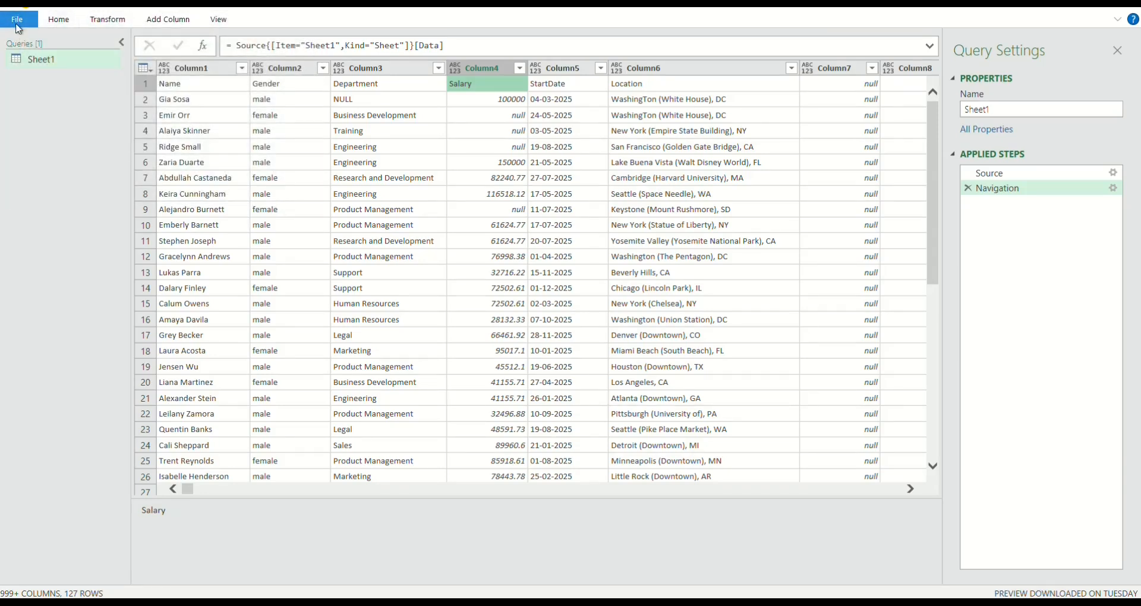
{"action": "left_click", "coordinate": [52, 23]}
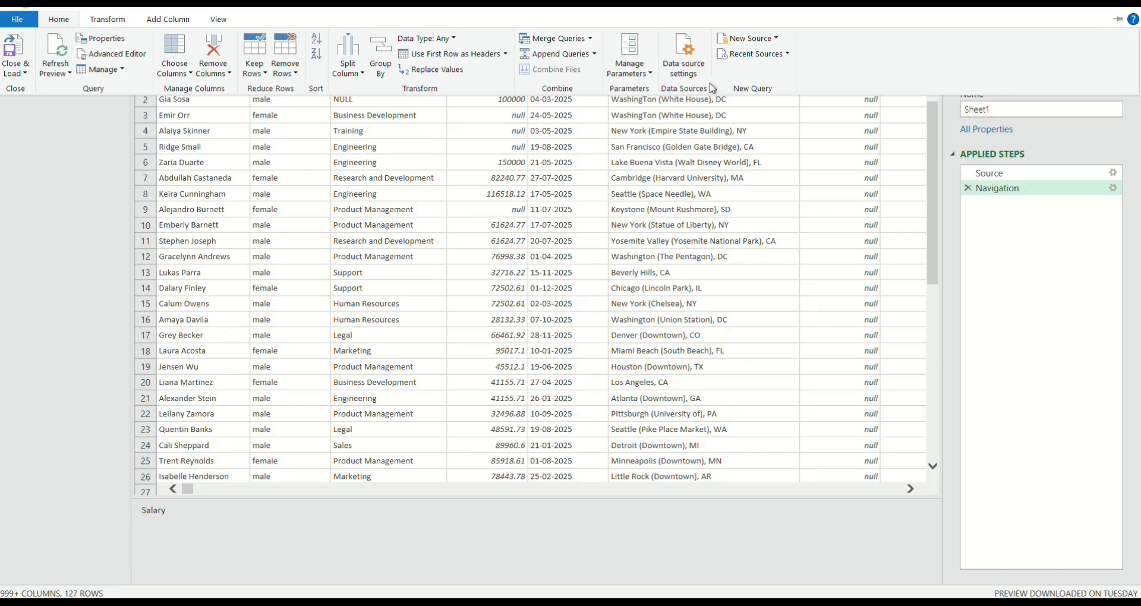
{"action": "left_click", "coordinate": [110, 20]}
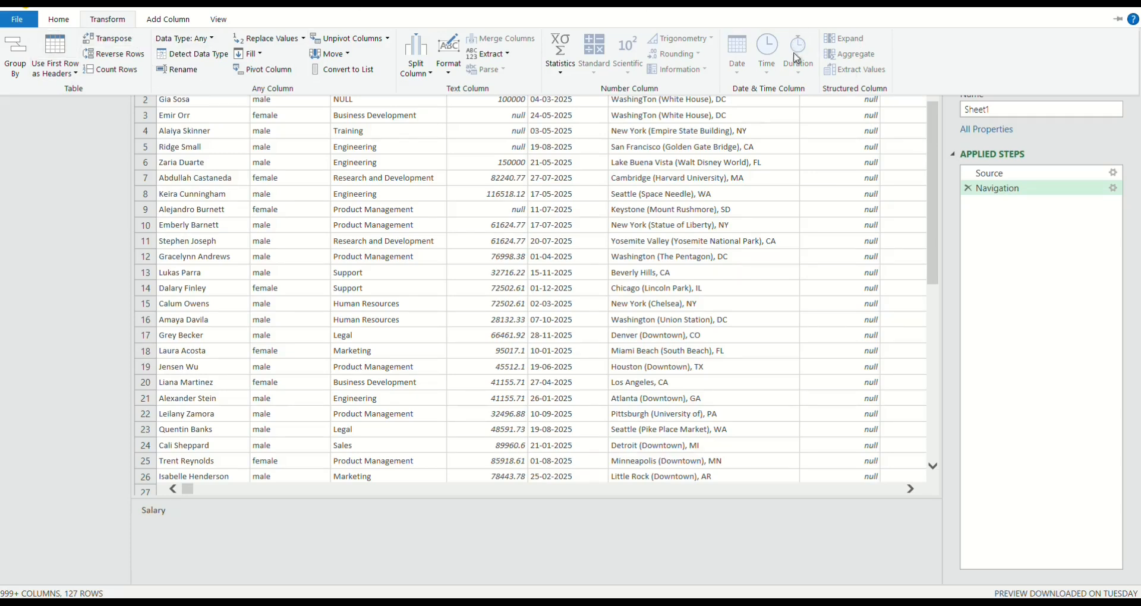
{"action": "left_click", "coordinate": [169, 22]}
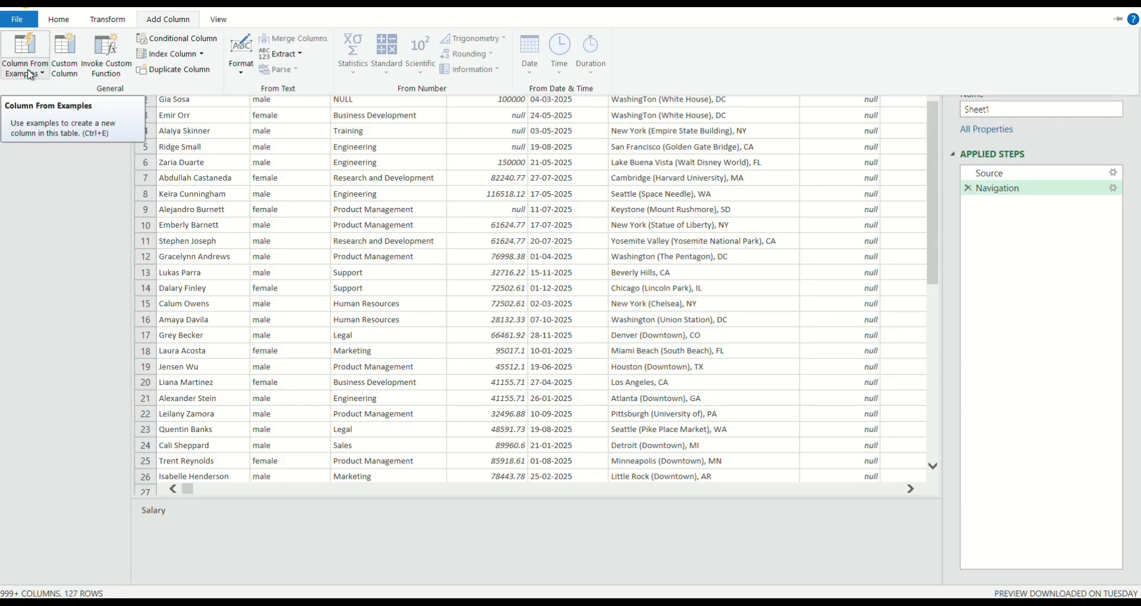
{"action": "left_click", "coordinate": [931, 146]}
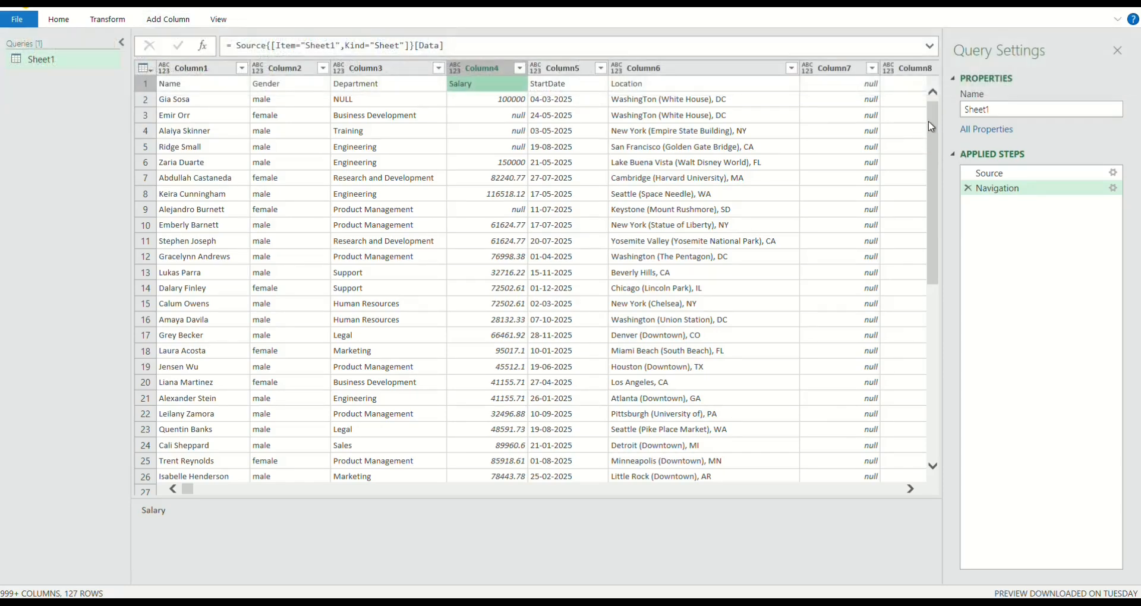
{"action": "left_click_drag", "start_coordinate": [930, 116], "coordinate": [931, 96]}
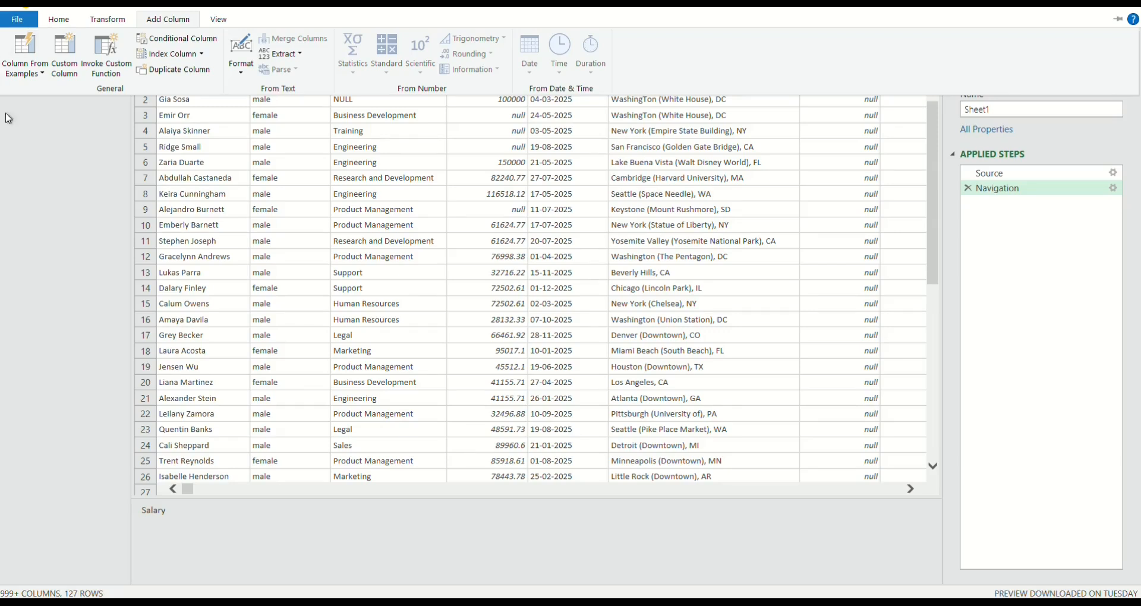
{"action": "left_click", "coordinate": [218, 19]}
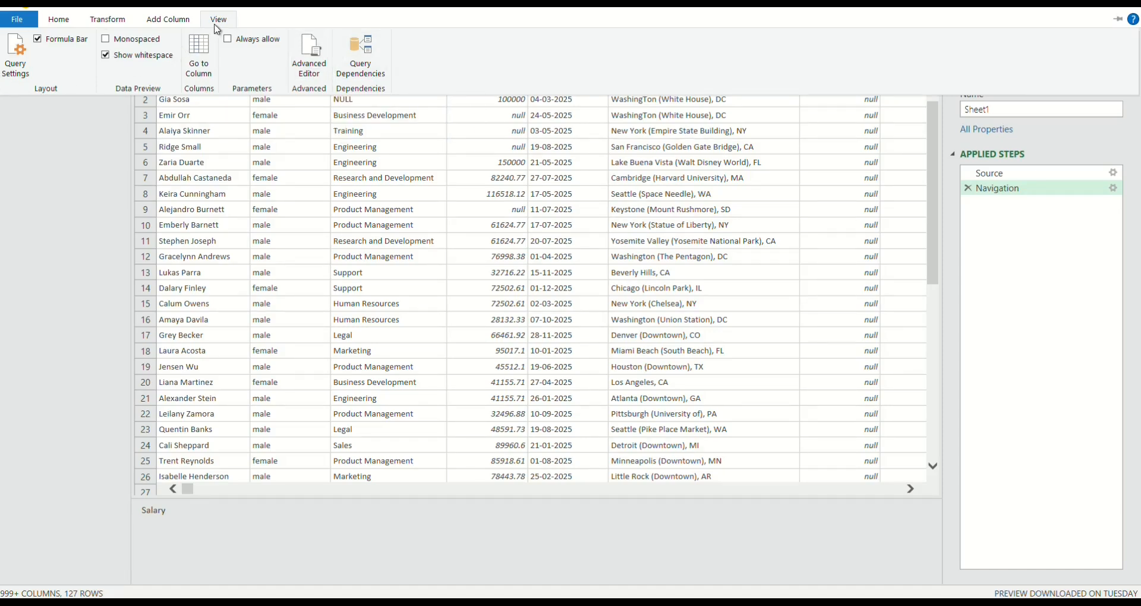
{"action": "left_click", "coordinate": [76, 99]}
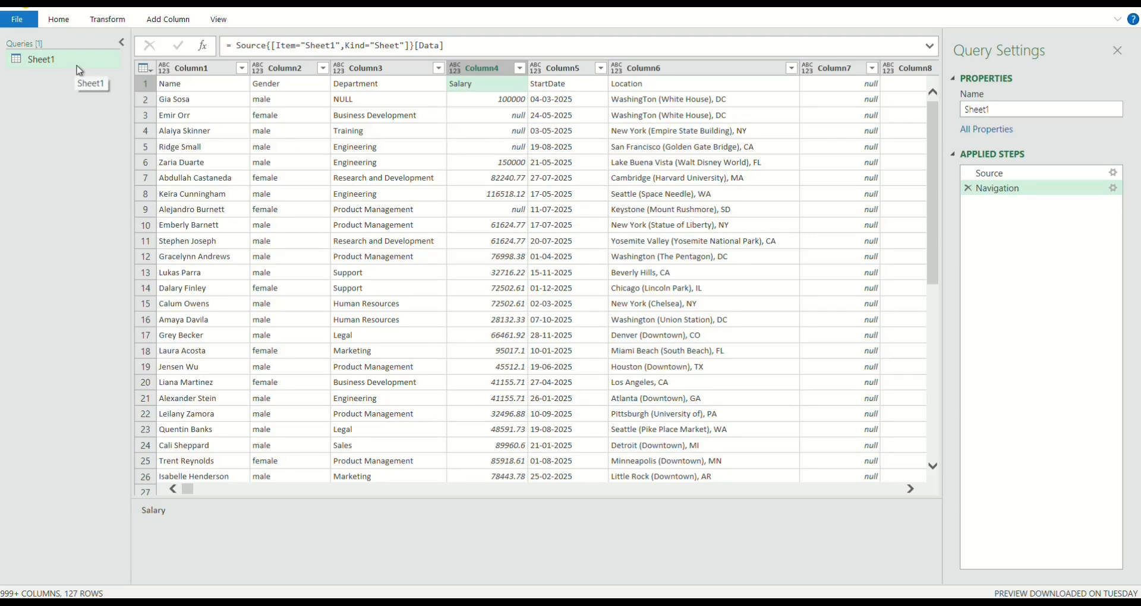
Examine the query name, the generic headers Column1 to Column6 and the titles in the table's first row
{"action": "left_click", "coordinate": [1021, 109]}
{"action": "left_click", "coordinate": [209, 75]}
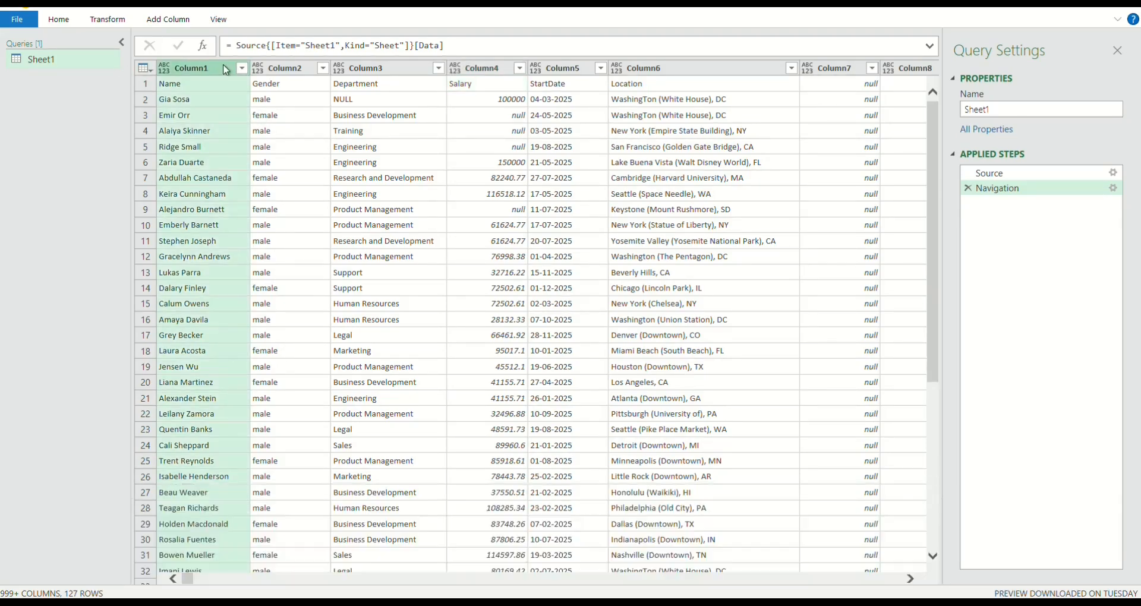
{"action": "left_click", "coordinate": [190, 85]}
{"action": "left_click", "coordinate": [288, 68]}
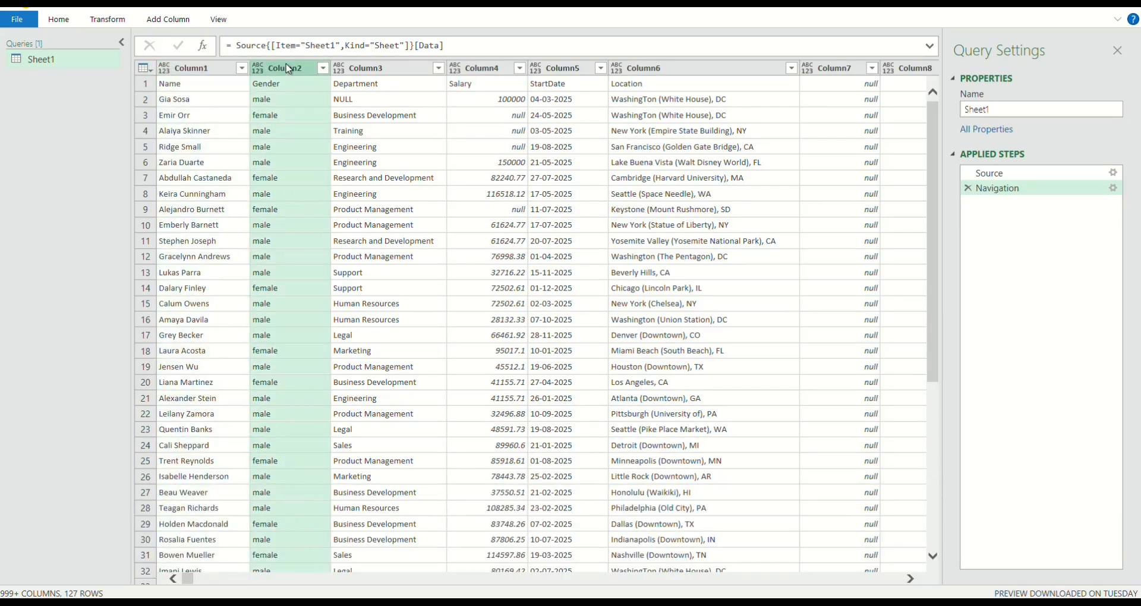
{"action": "left_click", "coordinate": [356, 68]}
{"action": "left_click", "coordinate": [486, 68]}
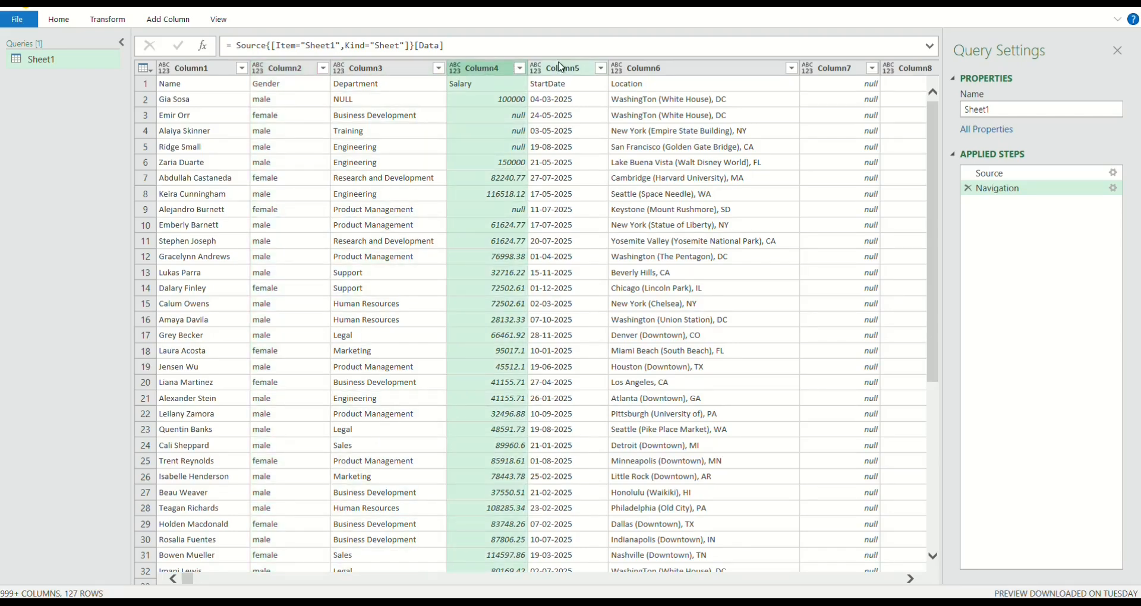
{"action": "left_click", "coordinate": [572, 68]}
{"action": "left_click", "coordinate": [647, 69]}
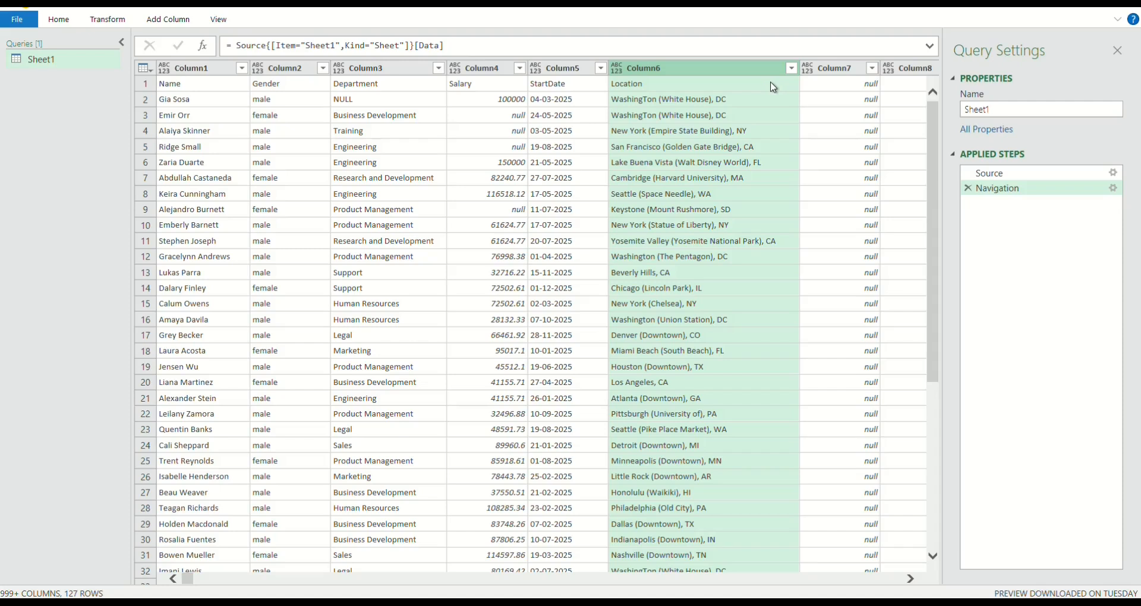
{"action": "left_click", "coordinate": [178, 86]}
{"action": "left_click", "coordinate": [287, 86]}
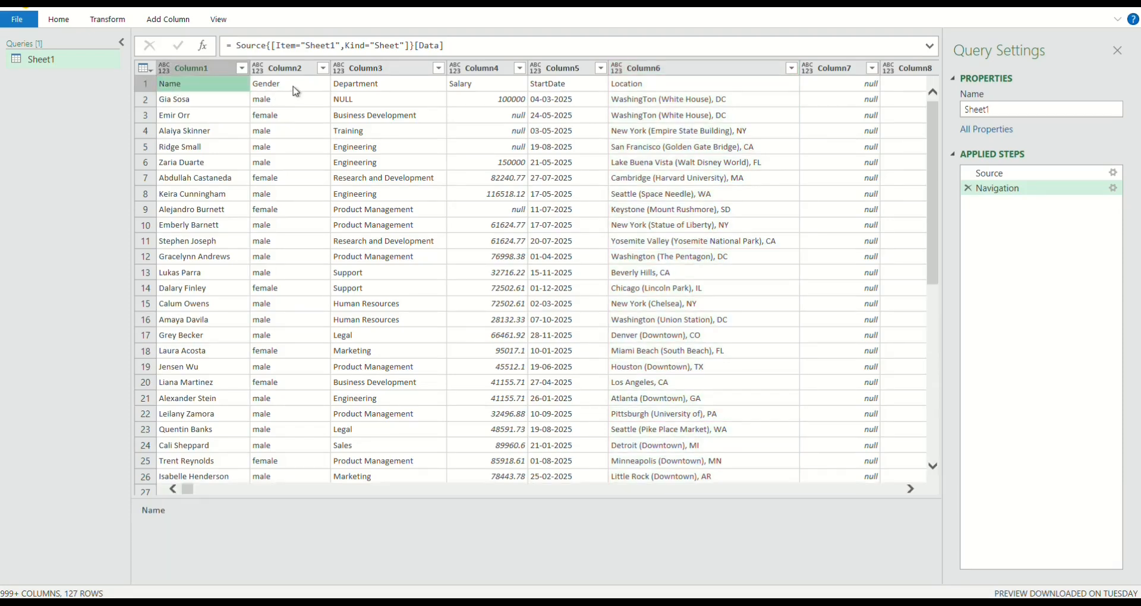
{"action": "left_click", "coordinate": [361, 86]}
{"action": "left_click", "coordinate": [492, 86]}
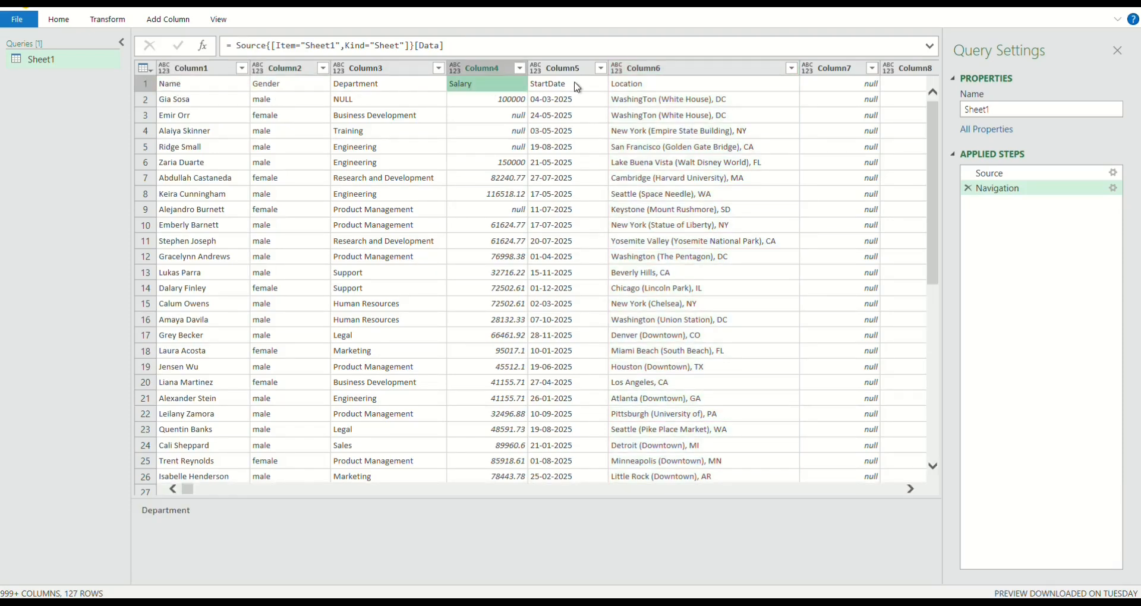
{"action": "left_click", "coordinate": [577, 88]}
{"action": "left_click", "coordinate": [644, 84]}
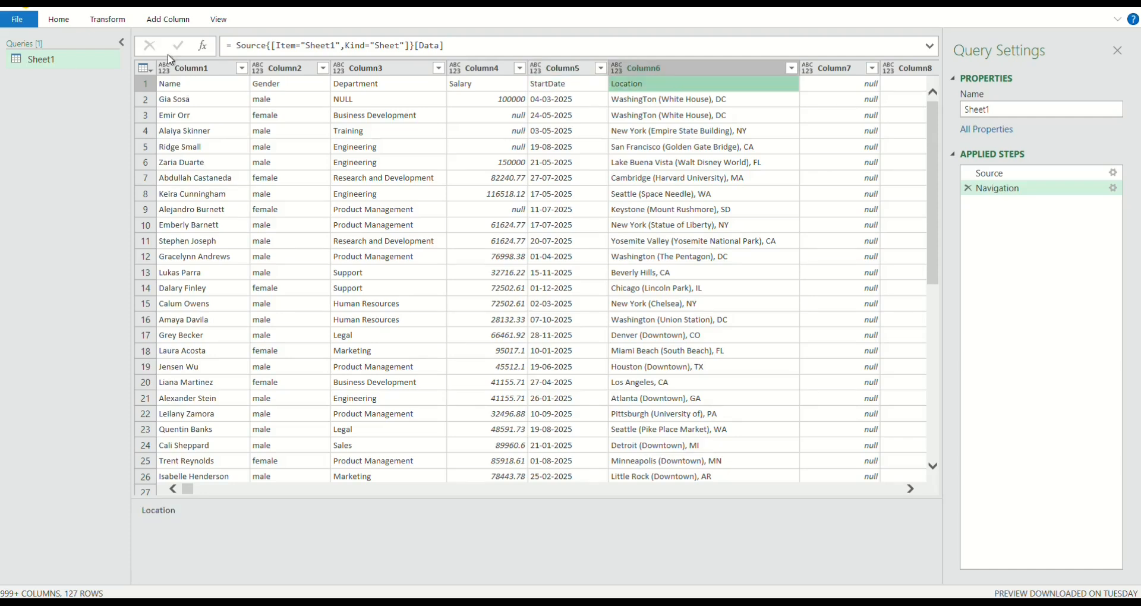
Promote the first row of the Sheet1 table to column headers
{"action": "left_click", "coordinate": [60, 22]}
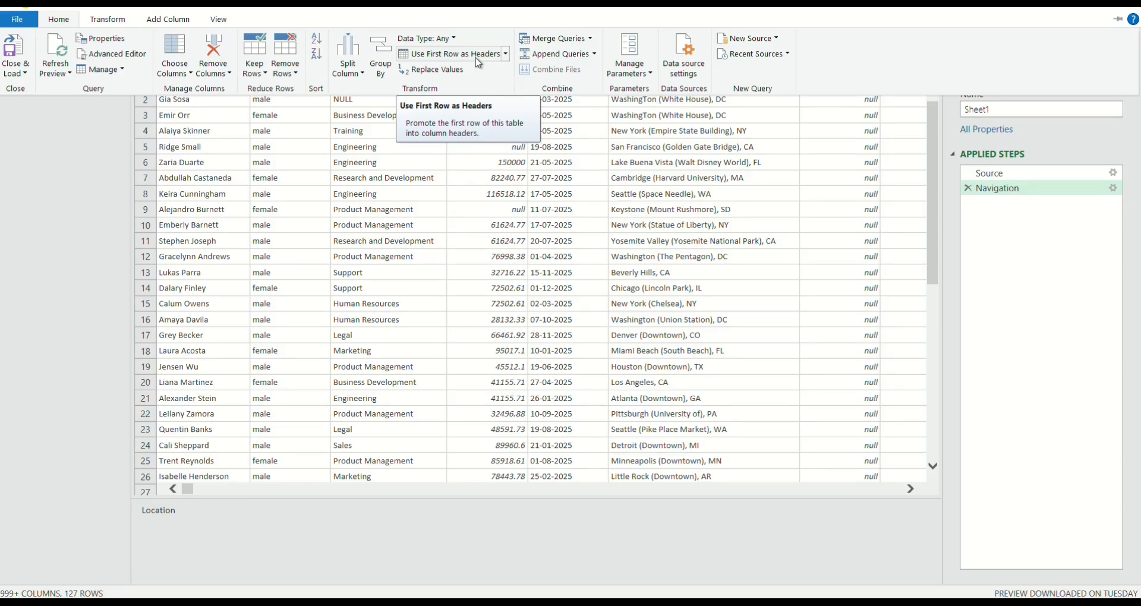
{"action": "left_click", "coordinate": [451, 54]}
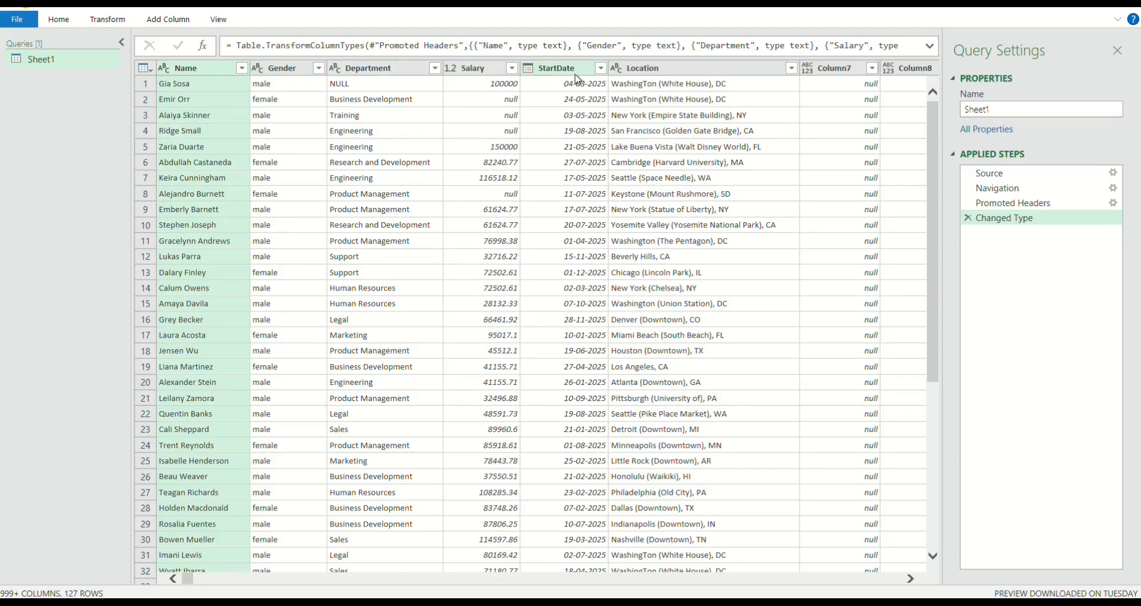
Keep only the columns from Name through Location and remove all other columns from the query
{"action": "left_click", "coordinate": [833, 71]}
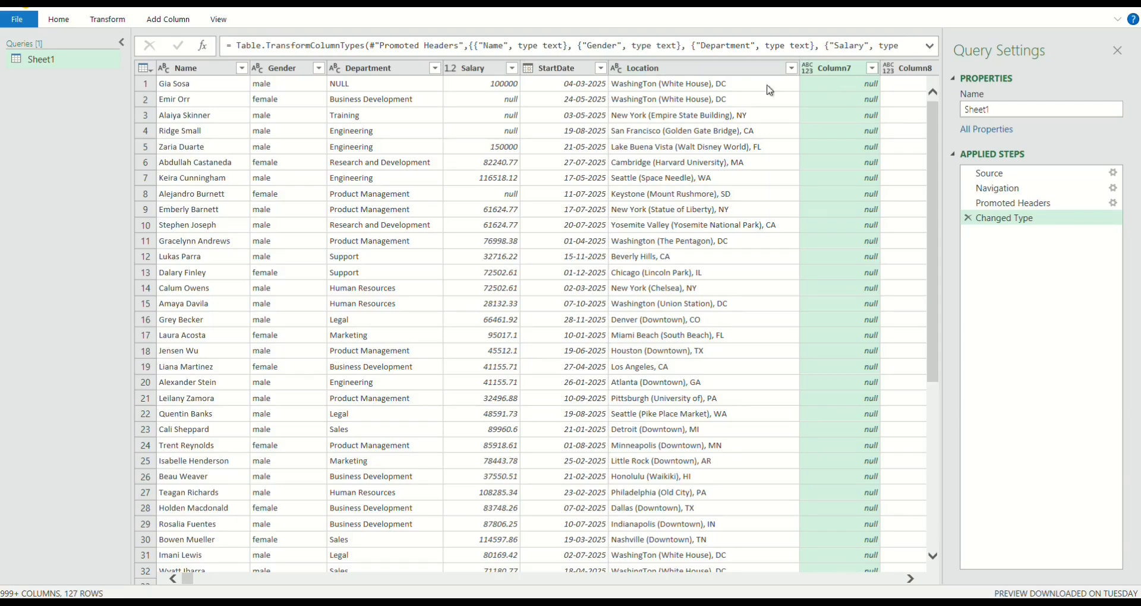
{"action": "left_click", "coordinate": [709, 70]}
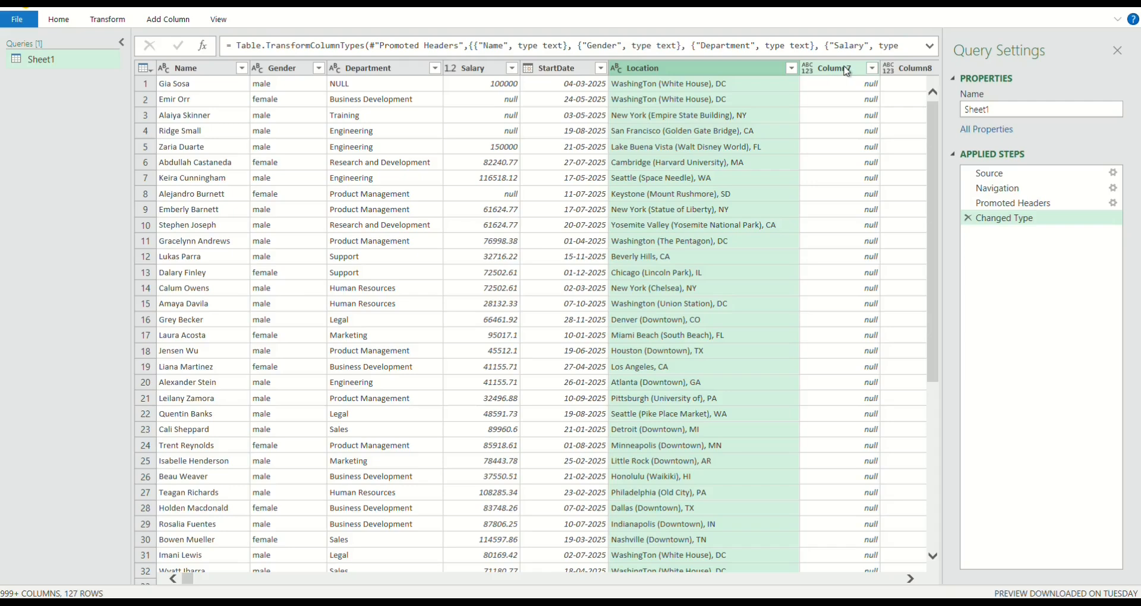
{"action": "left_click", "coordinate": [197, 73]}
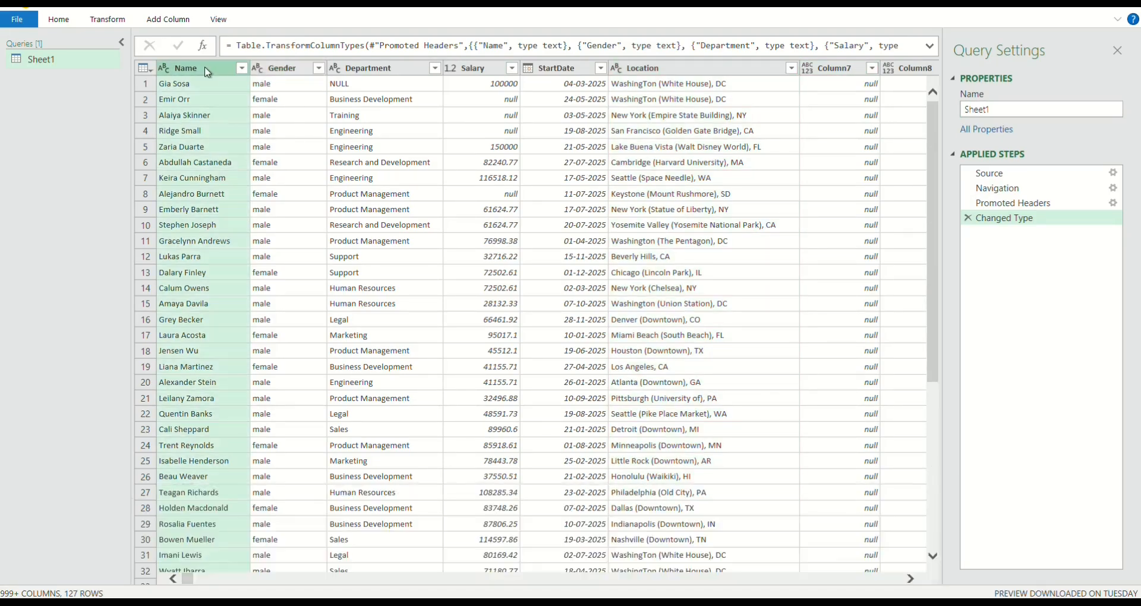
{"action": "left_click", "coordinate": [653, 66], "text": "shift"}
{"action": "right_click", "coordinate": [653, 66]}
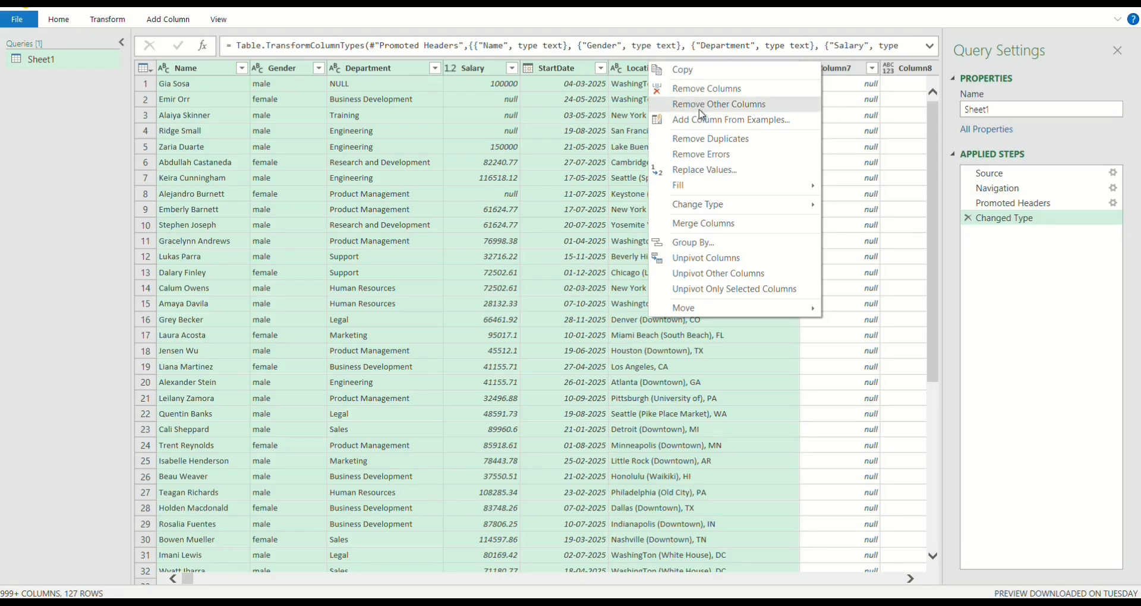
{"action": "left_click", "coordinate": [700, 108]}
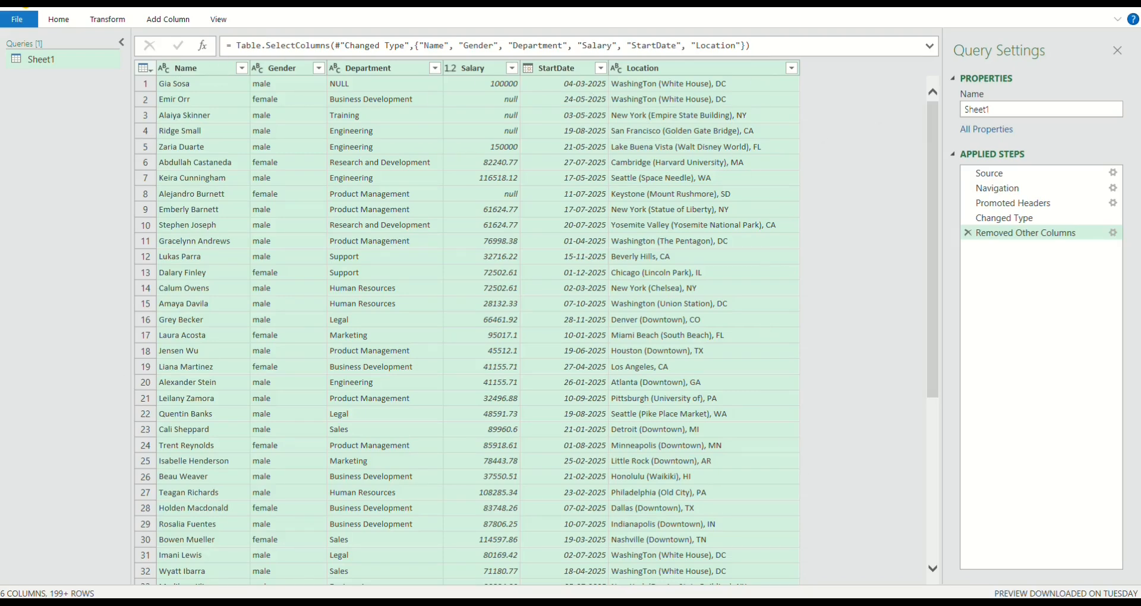
Replace the value "male ", including its trailing space, with "Male" in the Gender column
{"action": "left_click", "coordinate": [256, 83]}
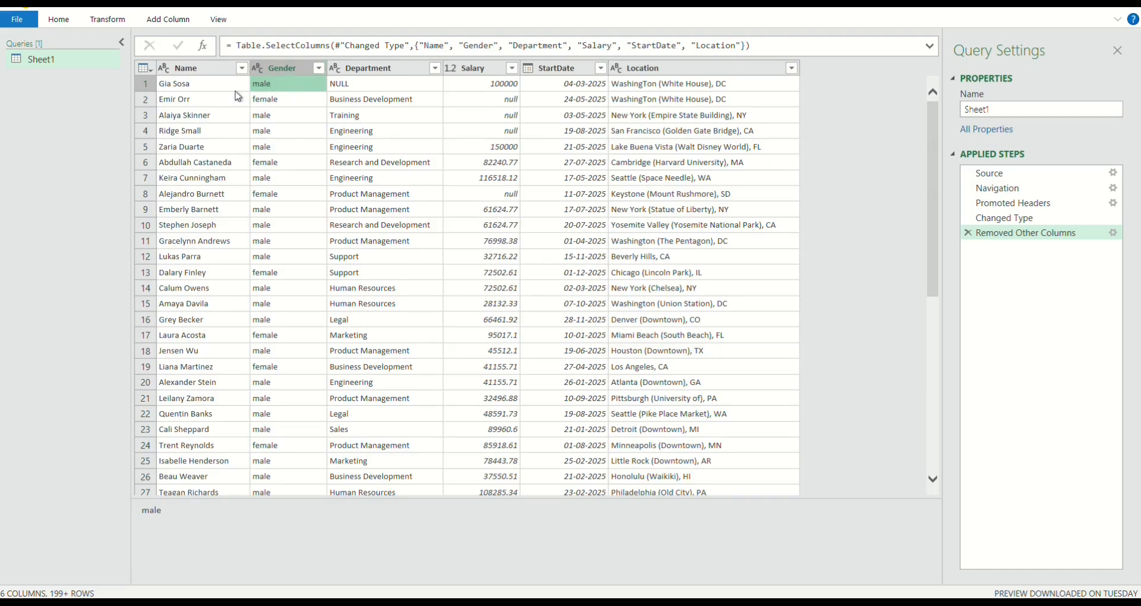
{"action": "left_click", "coordinate": [275, 99]}
{"action": "left_click", "coordinate": [276, 87]}
{"action": "right_click", "coordinate": [283, 84]}
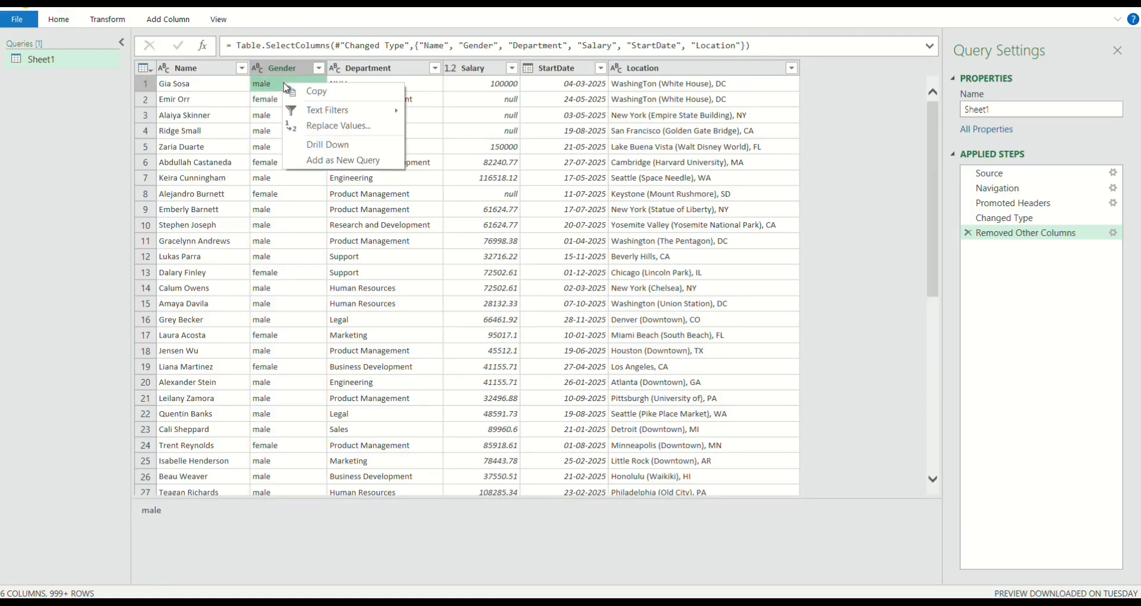
{"action": "left_click", "coordinate": [349, 128]}
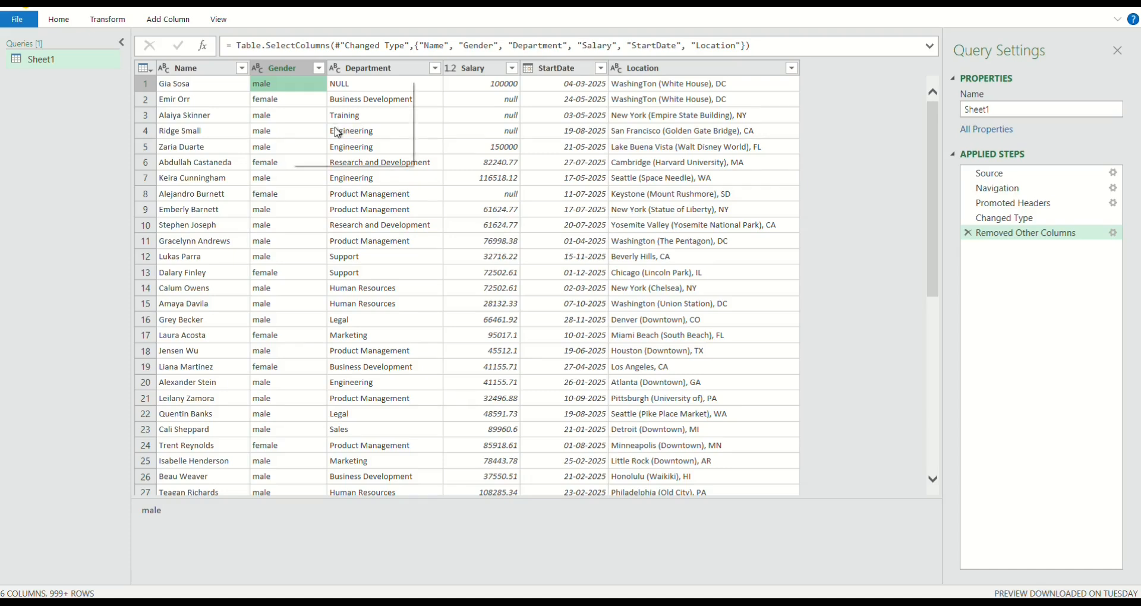
{"action": "left_click", "coordinate": [336, 309]}
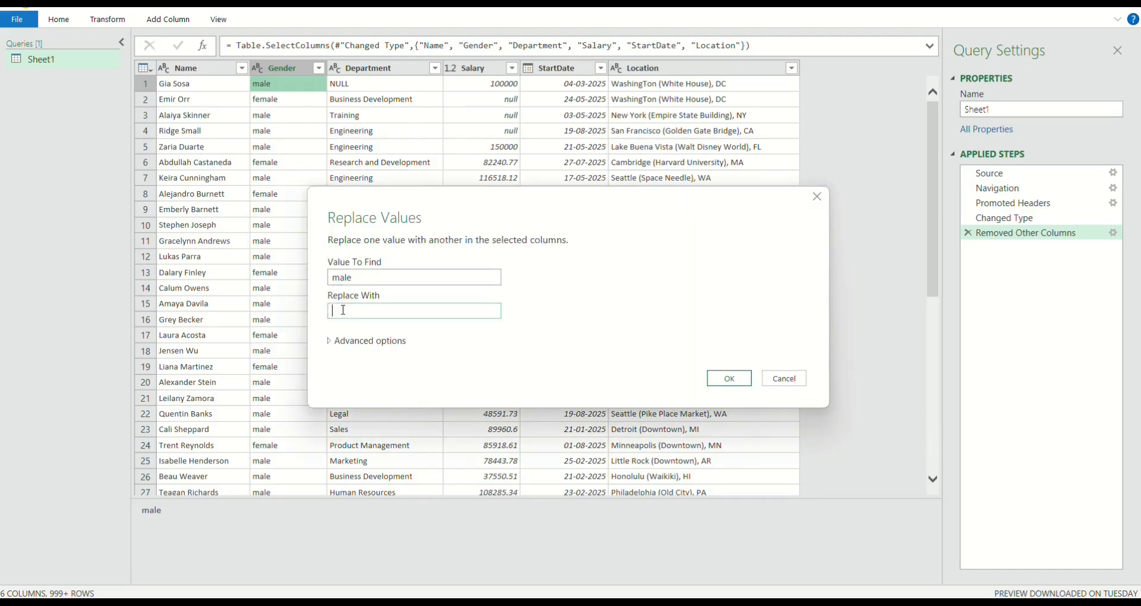
{"action": "type", "text": "Male"}
{"action": "left_click", "coordinate": [734, 383]}
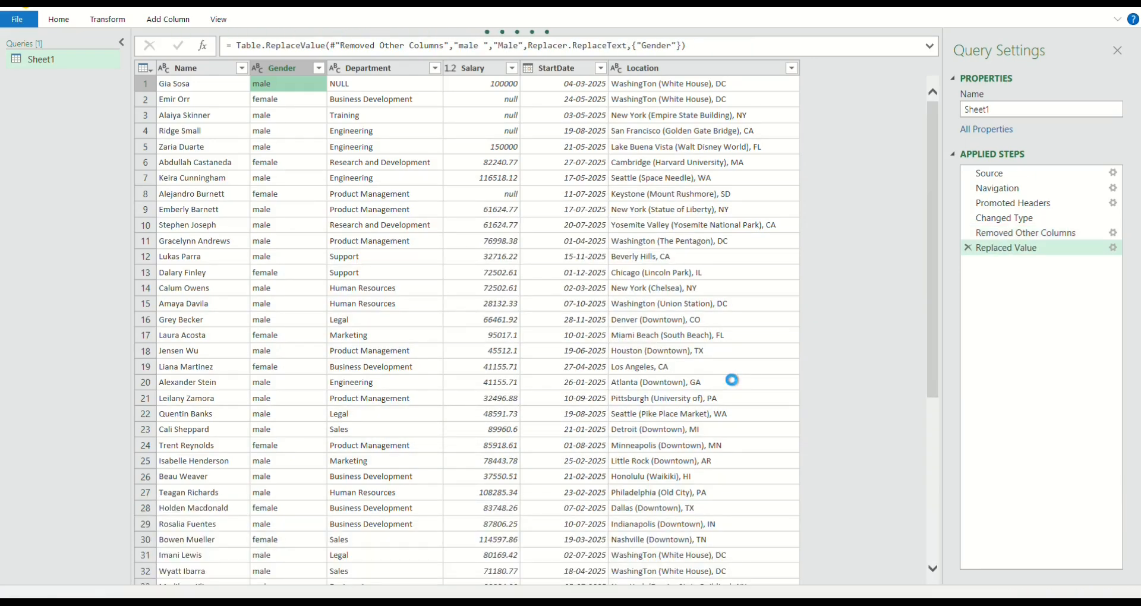
Replace the value "female" with "Female" in the Gender column
{"action": "left_click", "coordinate": [288, 101]}
{"action": "right_click", "coordinate": [289, 101]}
{"action": "left_click", "coordinate": [334, 141]}
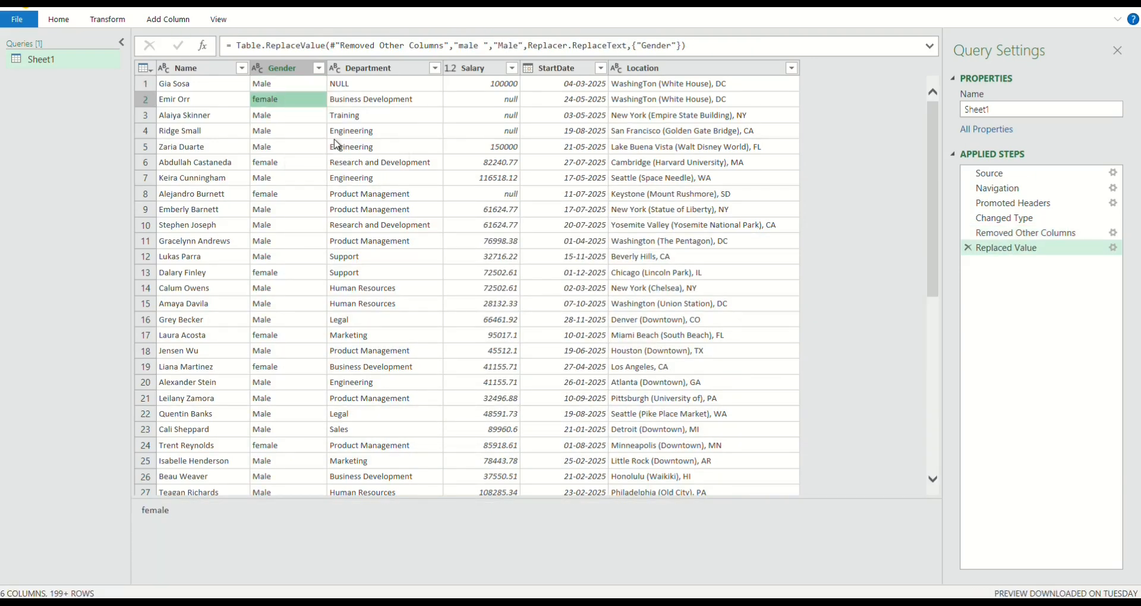
{"action": "type", "text": "Female"}
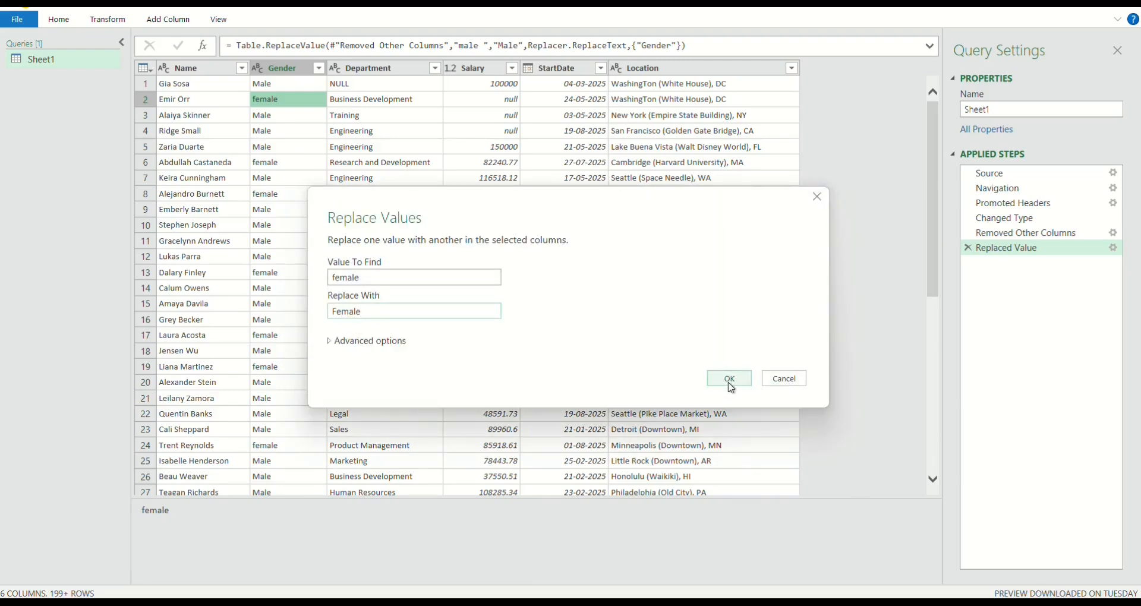
{"action": "left_click", "coordinate": [730, 379]}
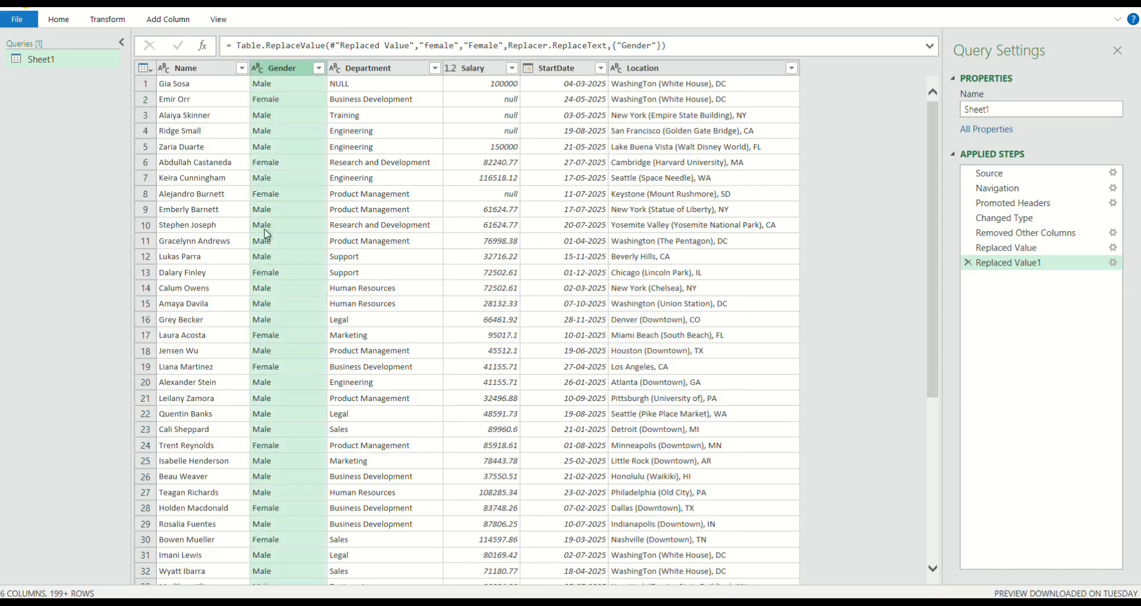
Replace the value "NULL" with "ACCOUNTING" in the Department column
{"action": "left_click", "coordinate": [266, 99]}
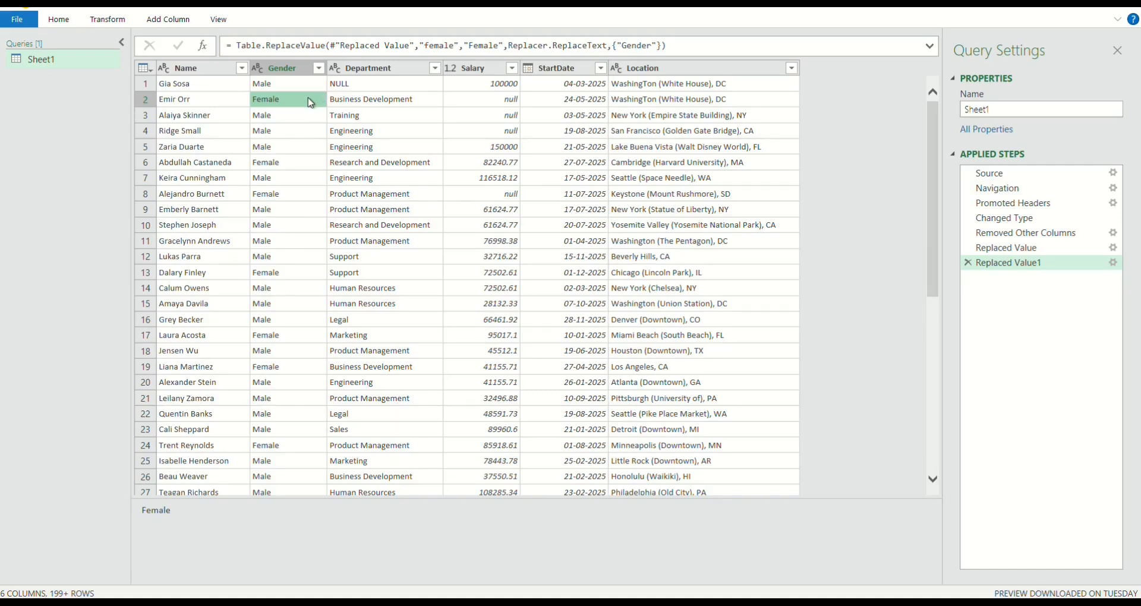
{"action": "left_click", "coordinate": [369, 82]}
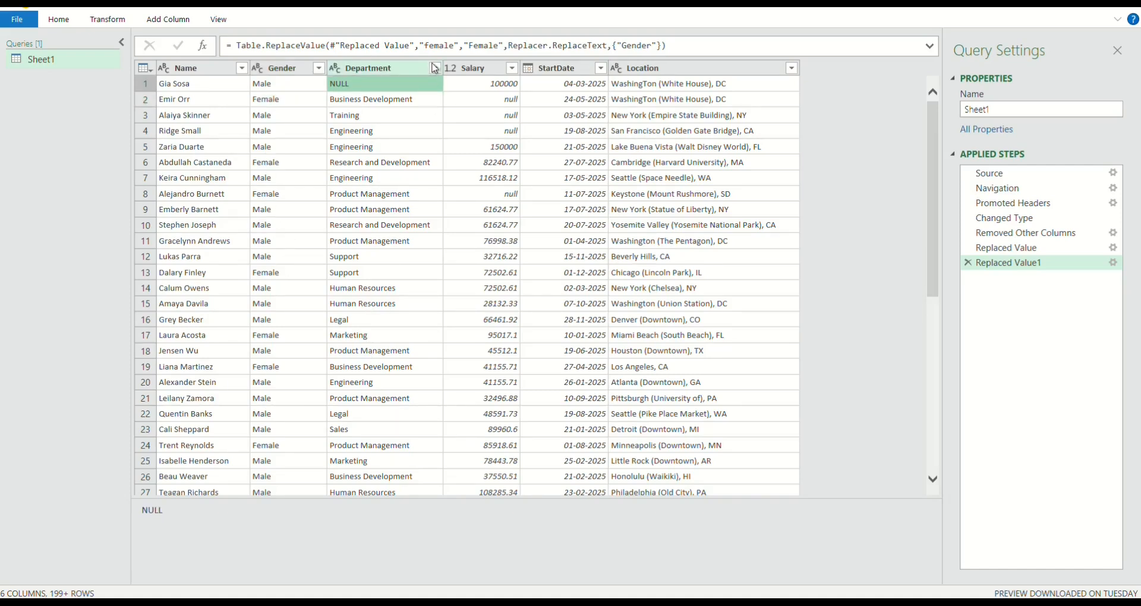
{"action": "left_click", "coordinate": [436, 69]}
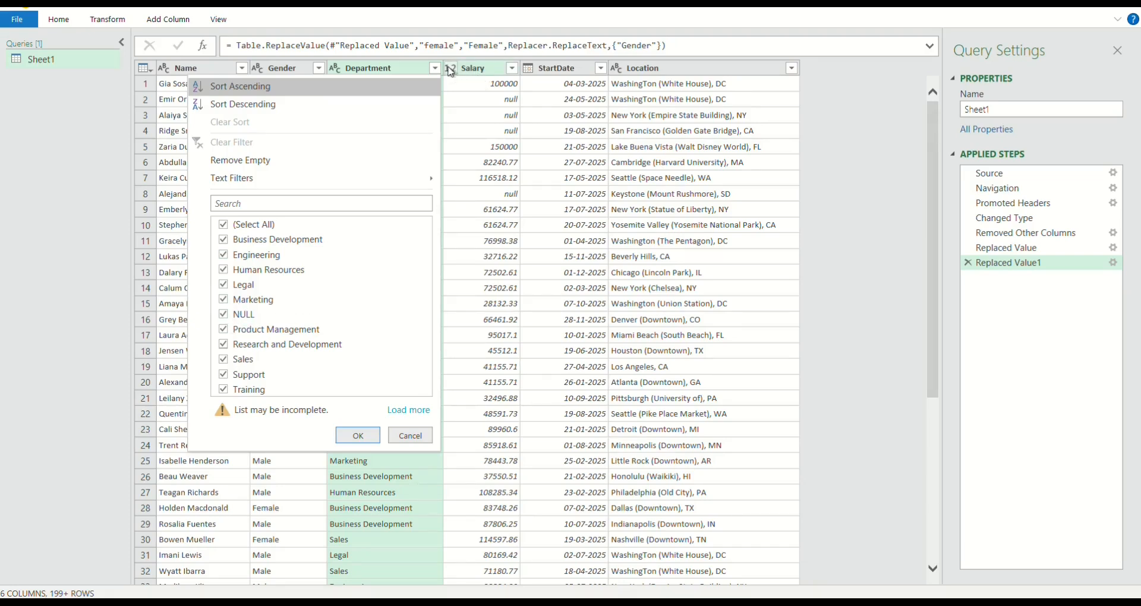
{"action": "left_click", "coordinate": [467, 241]}
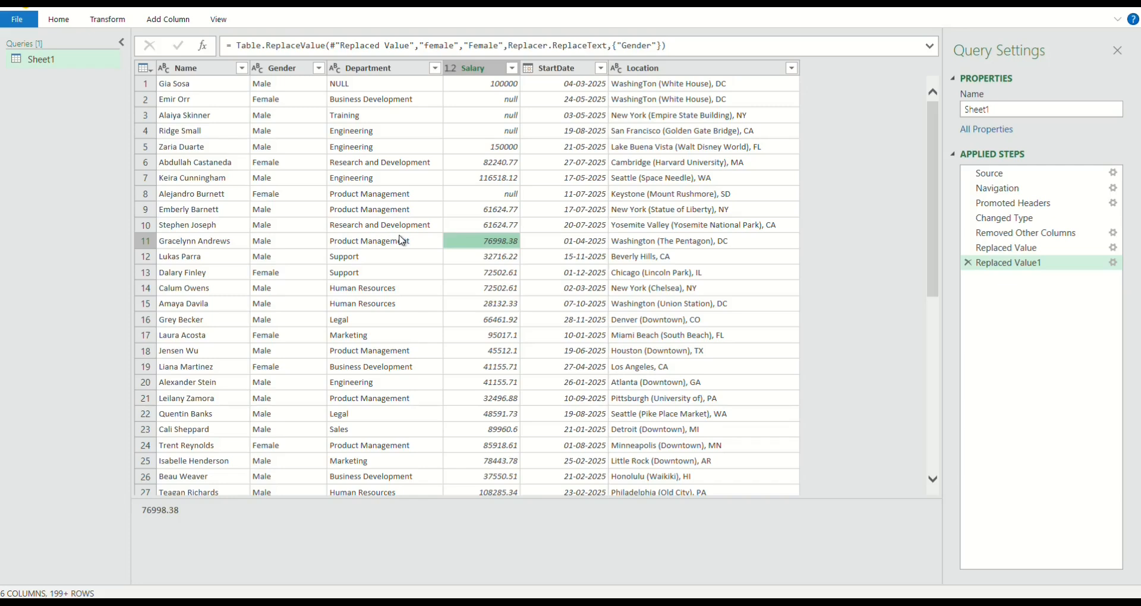
{"action": "left_click", "coordinate": [360, 85]}
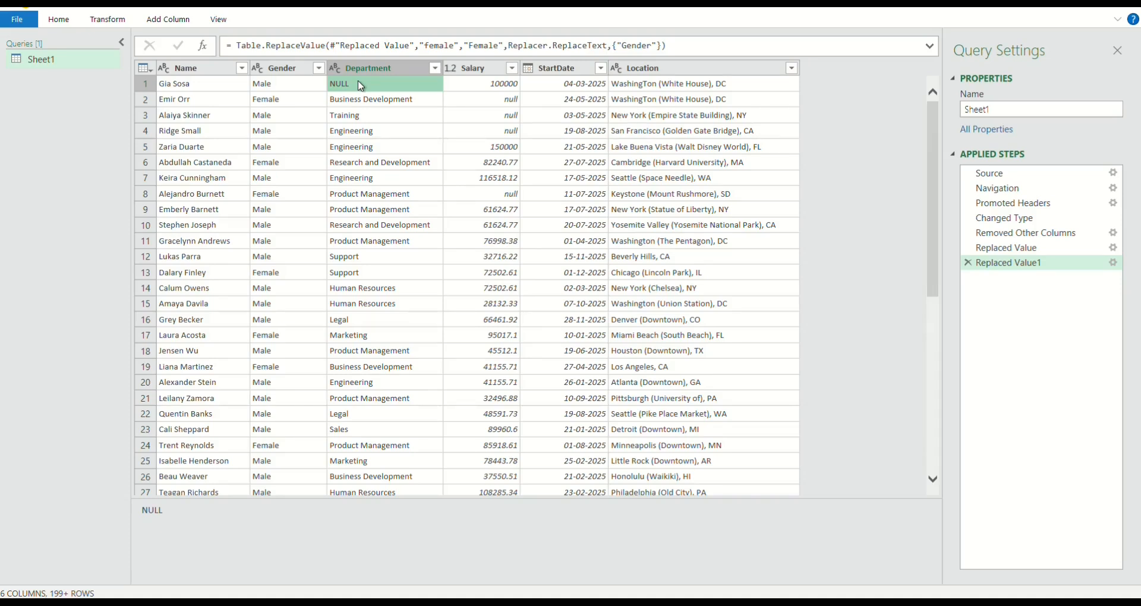
{"action": "right_click", "coordinate": [361, 86]}
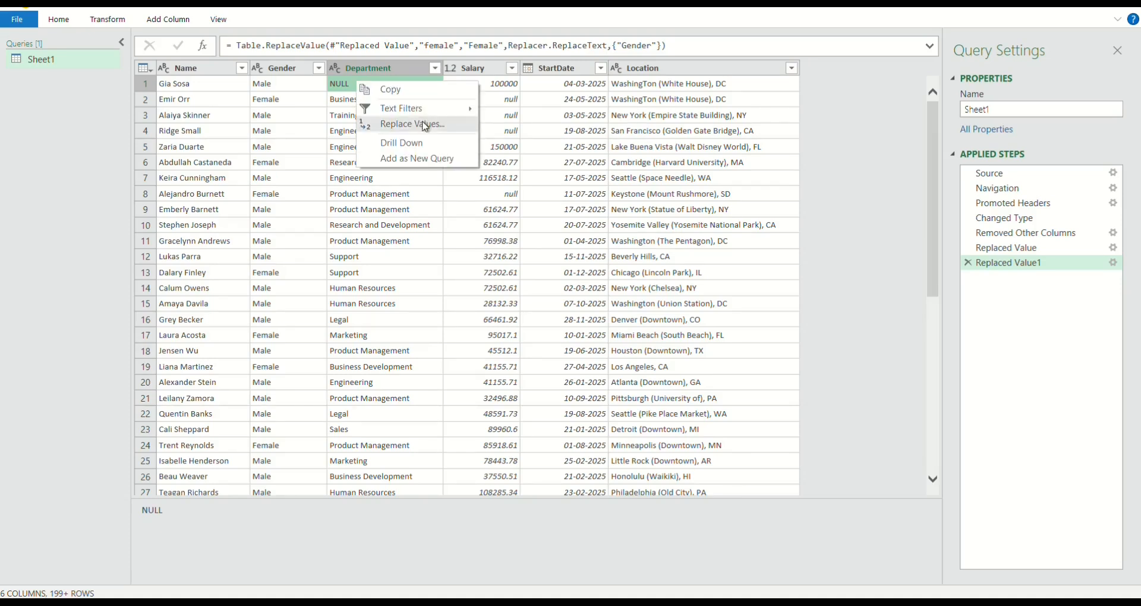
{"action": "left_click", "coordinate": [426, 126]}
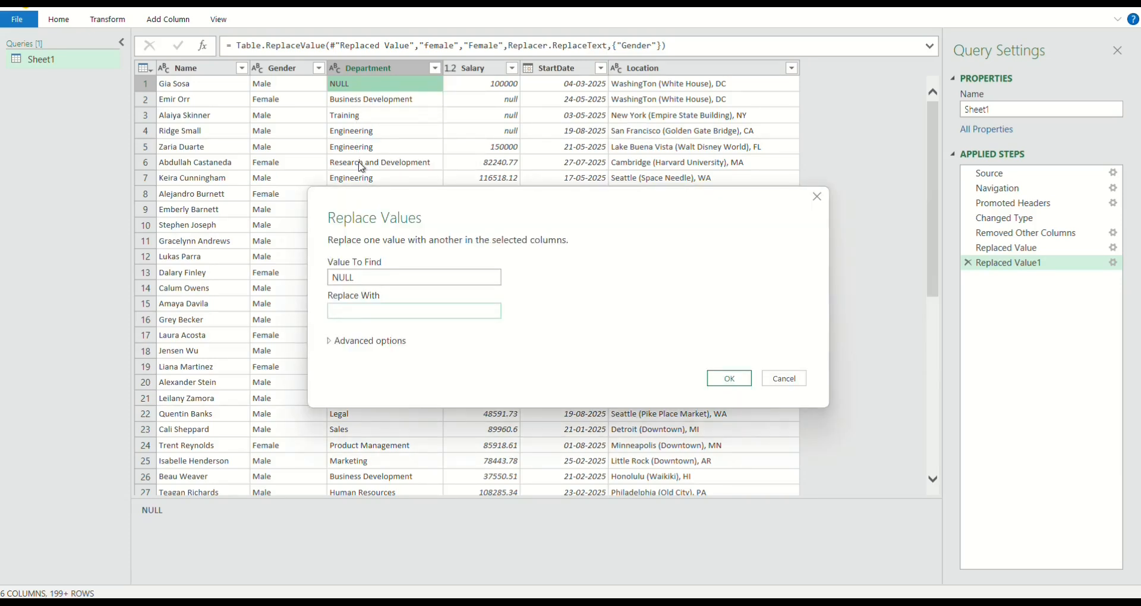
{"action": "type", "text": "ACCOUNTING"}
{"action": "left_click", "coordinate": [730, 379]}
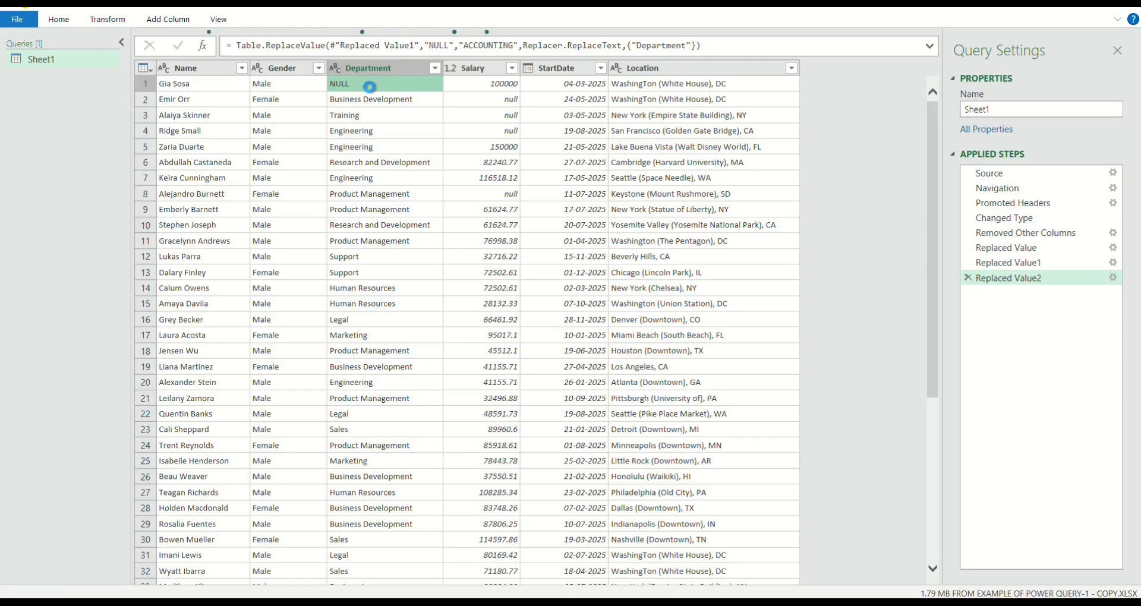
Change the data type of the Salary column to Currency
{"action": "left_click", "coordinate": [371, 137]}
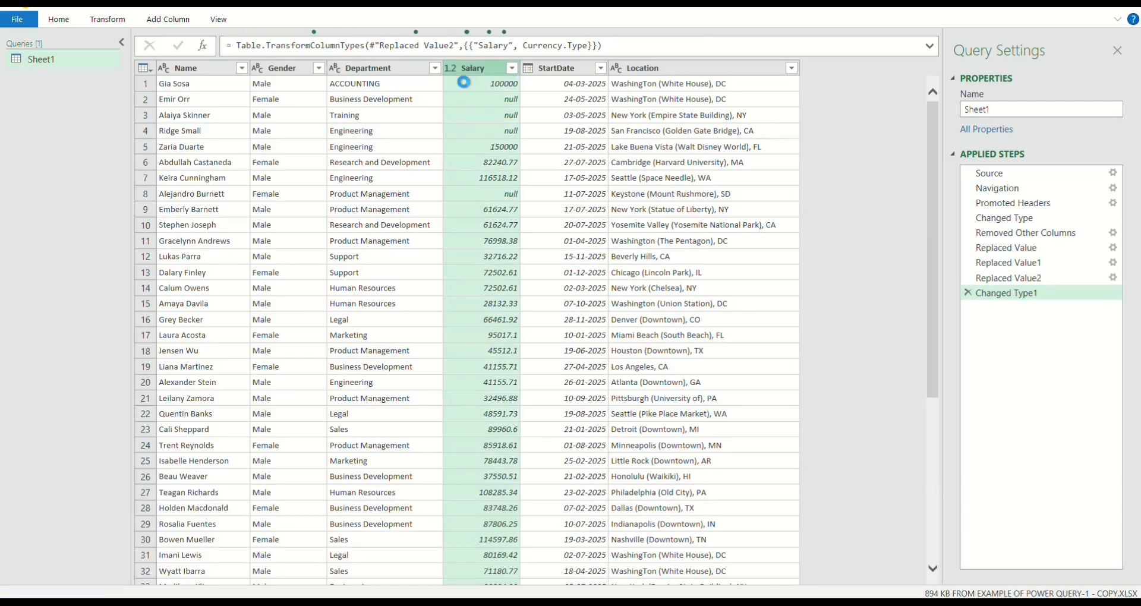
{"action": "left_click", "coordinate": [503, 79]}
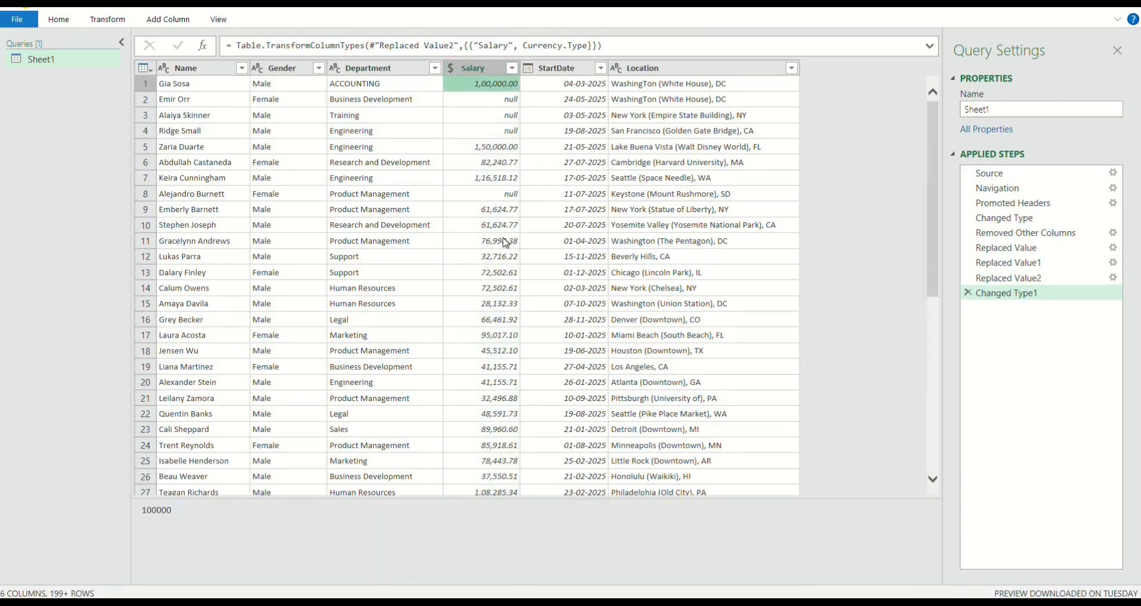
Filter the Salary column to exclude rows with null values while keeping all other salaries
{"action": "left_click", "coordinate": [498, 98]}
{"action": "left_click", "coordinate": [499, 119]}
{"action": "left_click", "coordinate": [492, 103]}
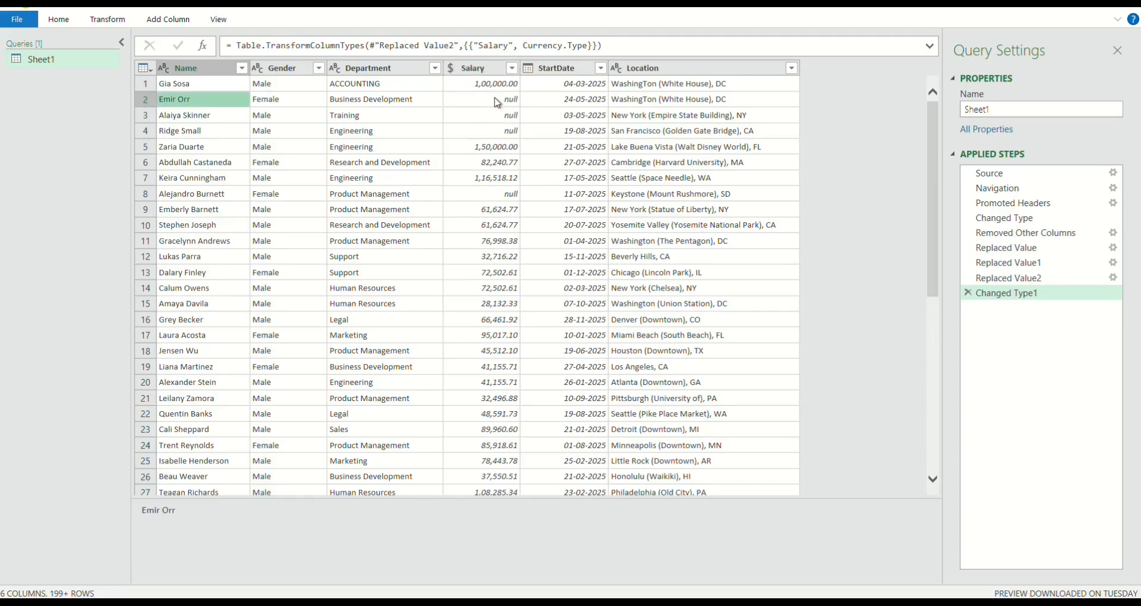
{"action": "left_click", "coordinate": [497, 102]}
{"action": "left_click", "coordinate": [500, 117]}
{"action": "left_click", "coordinate": [500, 132]}
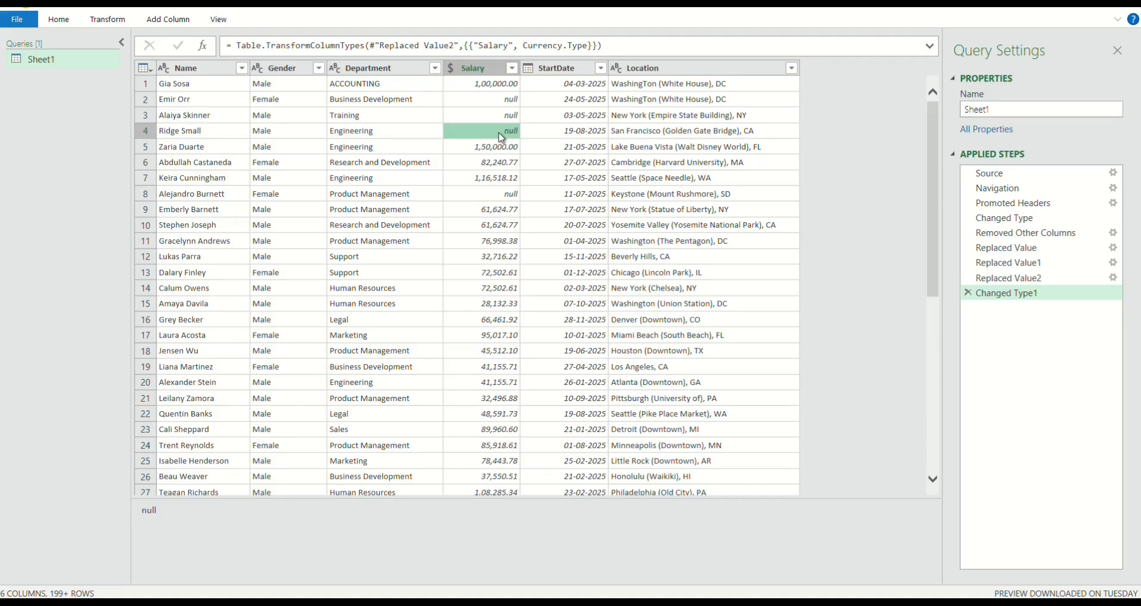
{"action": "left_click", "coordinate": [501, 101]}
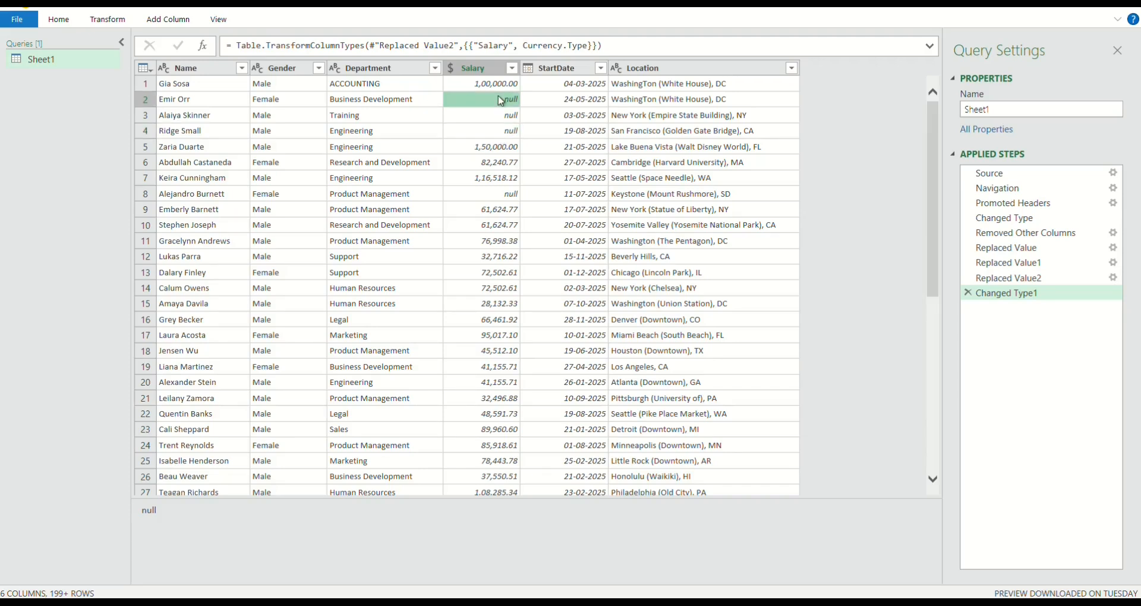
{"action": "left_click", "coordinate": [512, 68]}
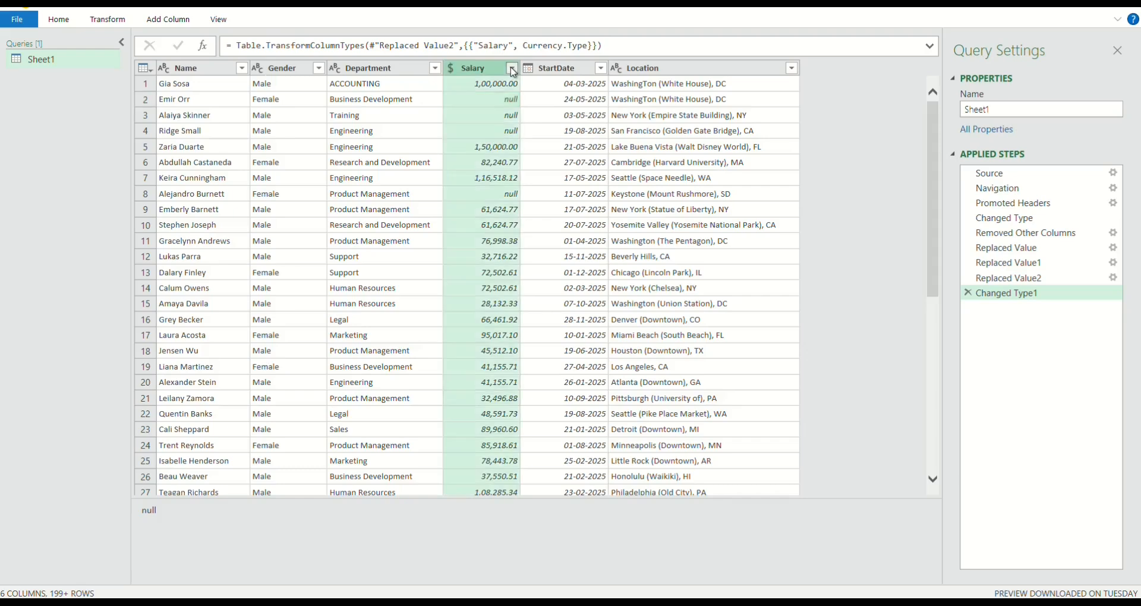
{"action": "left_click", "coordinate": [302, 225]}
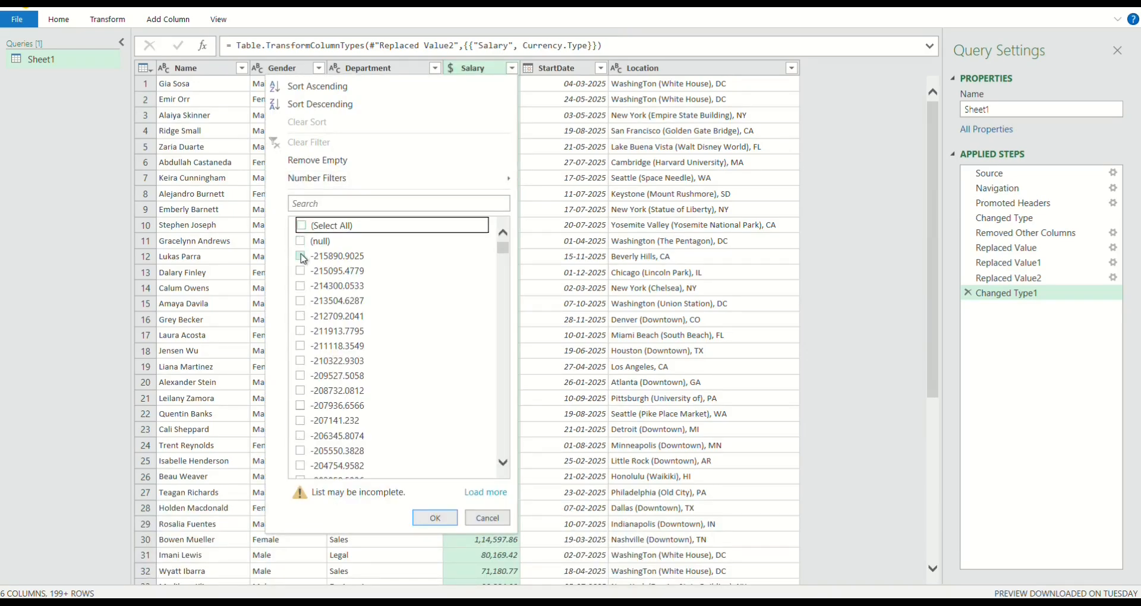
{"action": "left_click", "coordinate": [302, 227]}
{"action": "scroll", "coordinate": [356, 318], "scroll_direction": "down", "scroll_amount": 15}
{"action": "scroll", "coordinate": [356, 321], "scroll_direction": "down", "scroll_amount": 20}
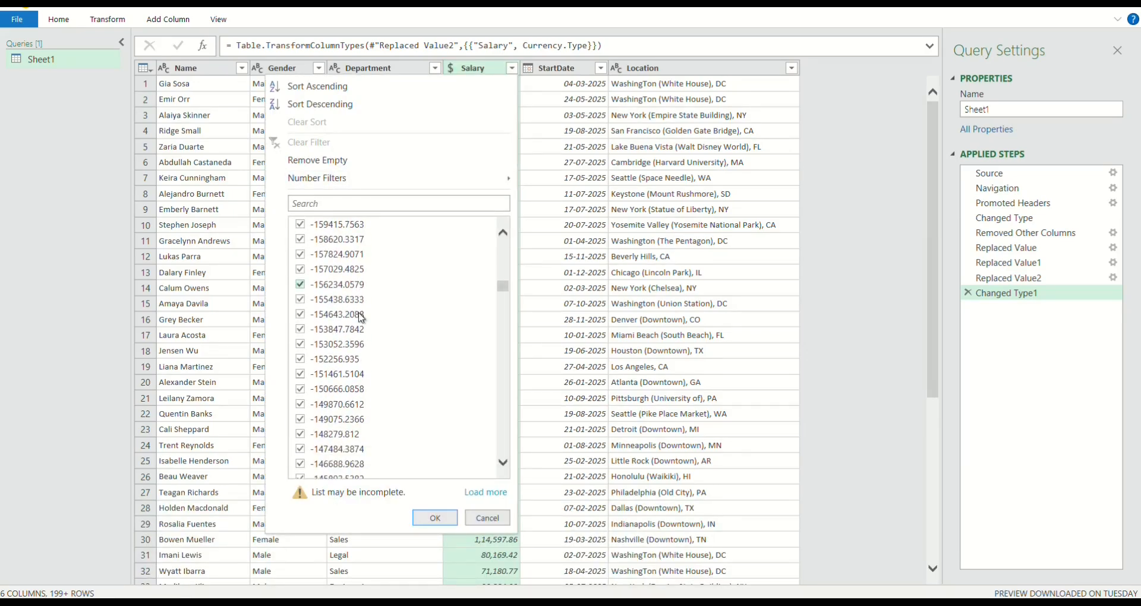
{"action": "scroll", "coordinate": [372, 319], "scroll_direction": "down", "scroll_amount": 20}
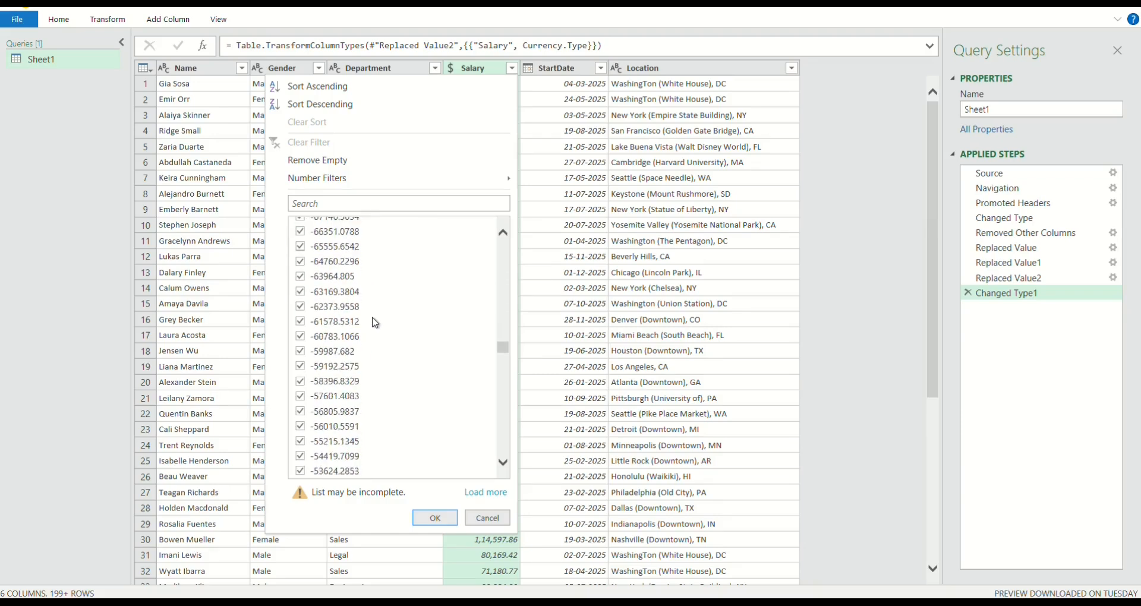
{"action": "left_click", "coordinate": [434, 519]}
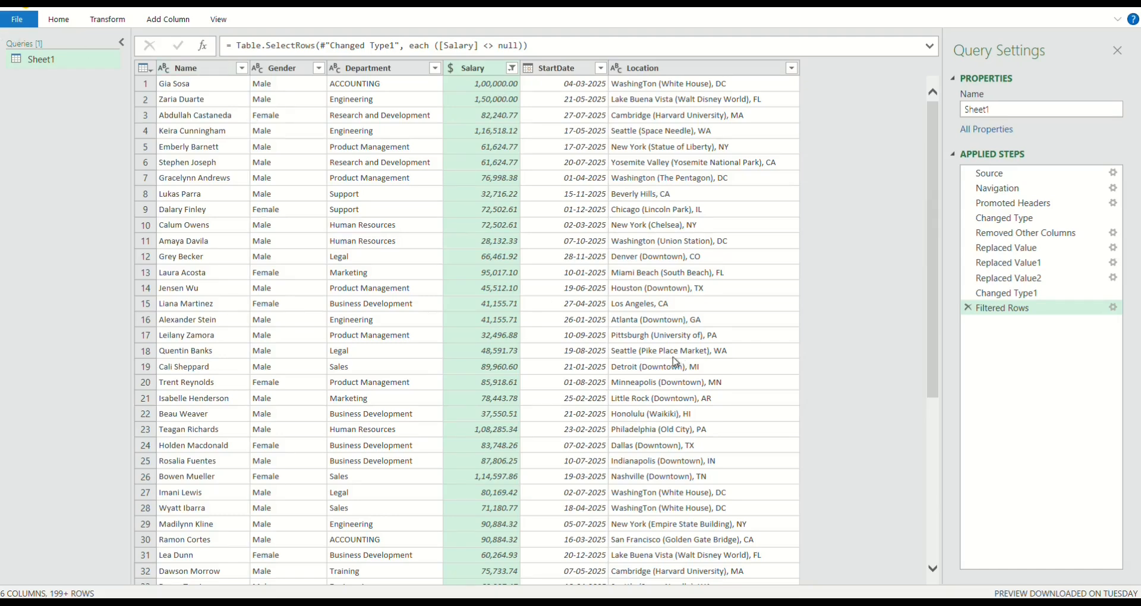
{"action": "scroll", "coordinate": [540, 350], "scroll_direction": "down", "scroll_amount": 6}
{"action": "scroll", "coordinate": [501, 340], "scroll_direction": "up", "scroll_amount": 6}
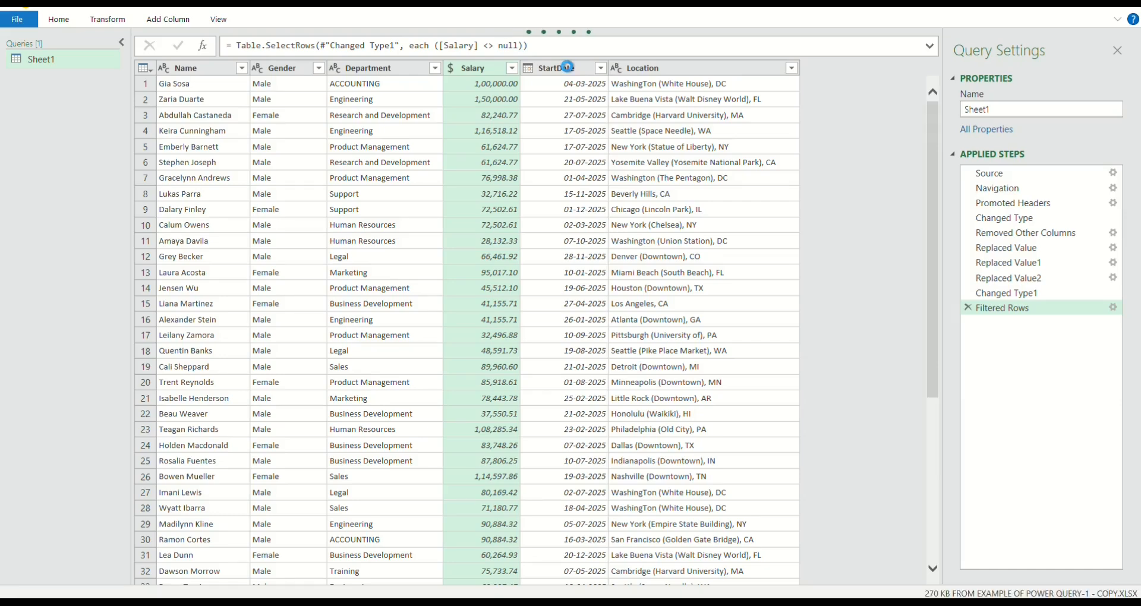
Add a column from examples based on StartDate, using 2025 as the first-row example to extract the year
{"action": "left_click", "coordinate": [573, 67]}
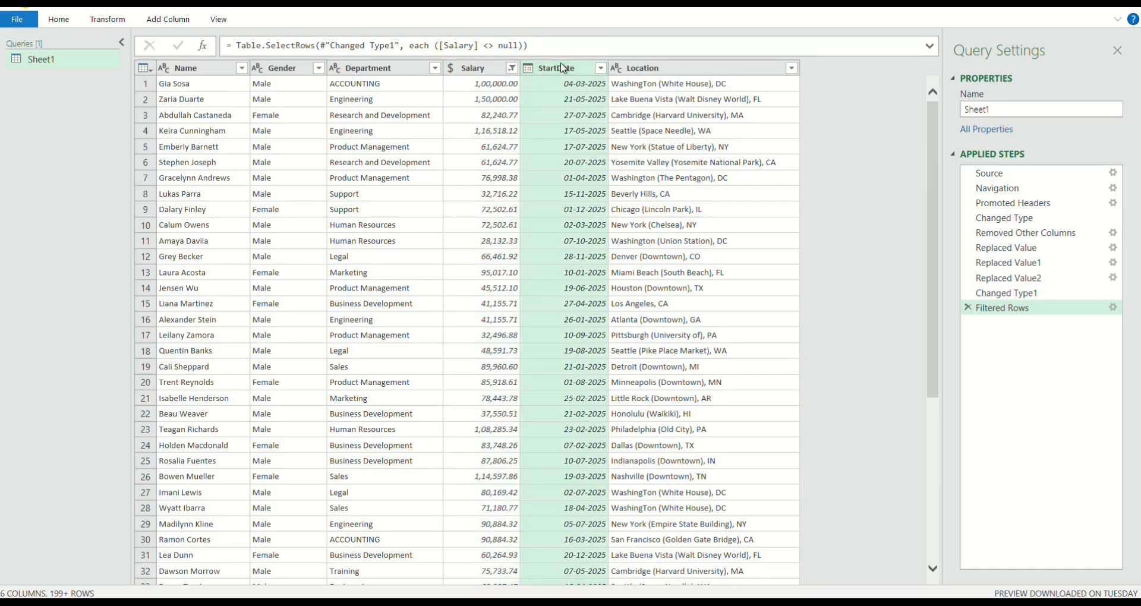
{"action": "right_click", "coordinate": [563, 68]}
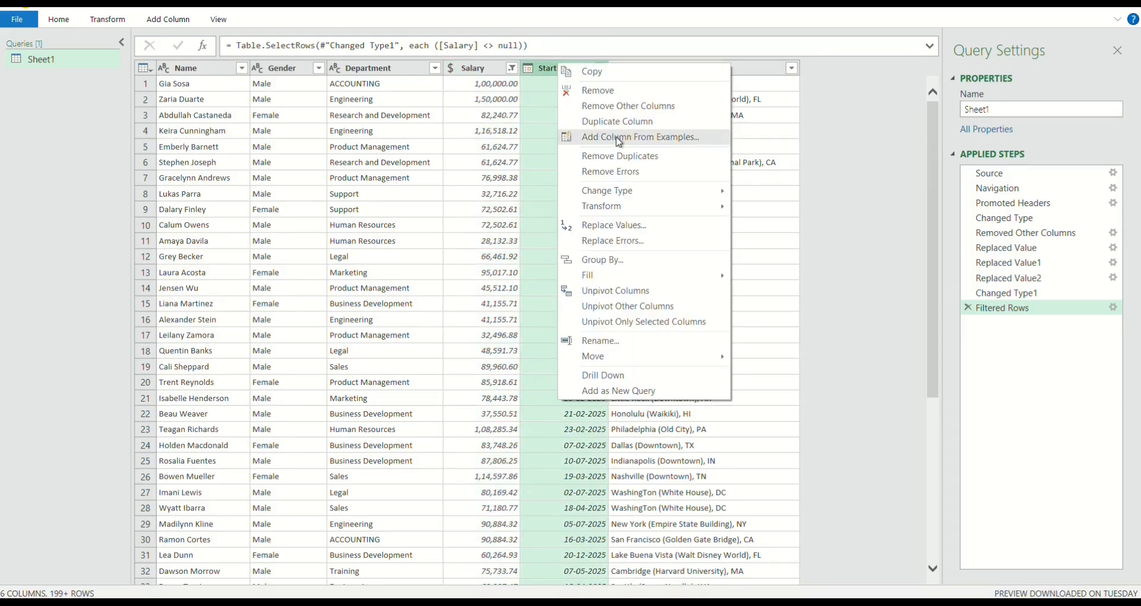
{"action": "left_click", "coordinate": [684, 140]}
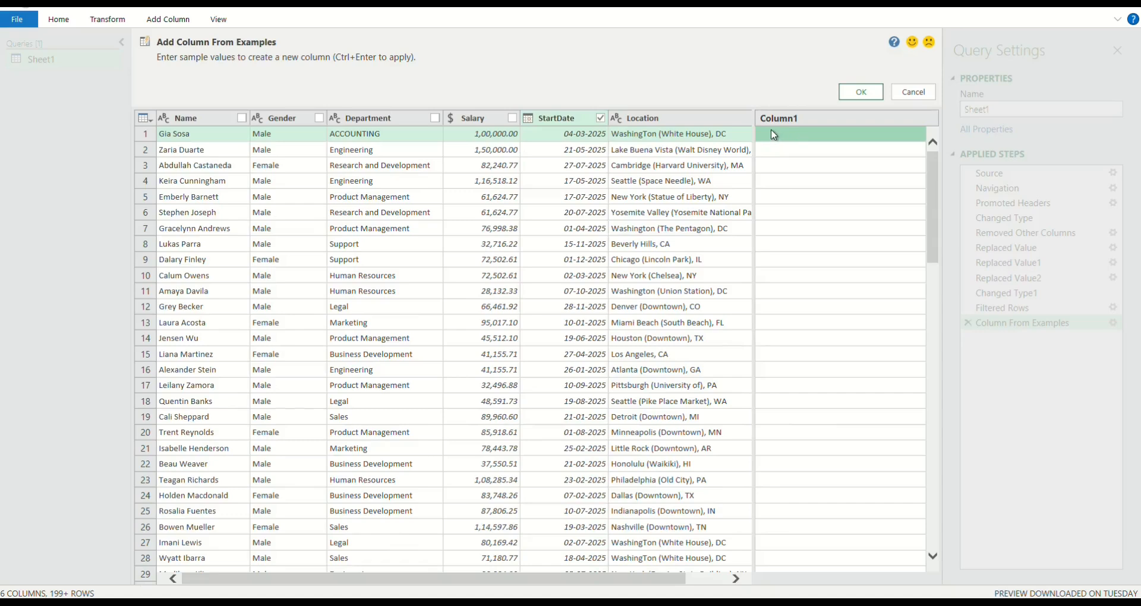
{"action": "left_click", "coordinate": [816, 132]}
{"action": "type", "text": "2025"}
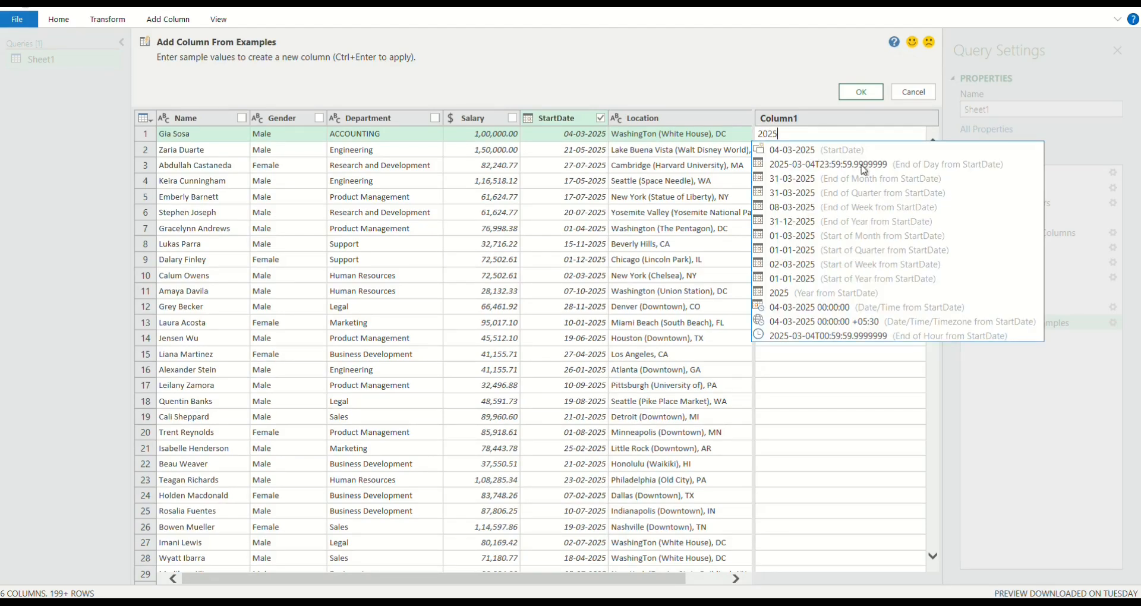
{"action": "key", "text": "Escape"}
{"action": "left_click", "coordinate": [865, 386]}
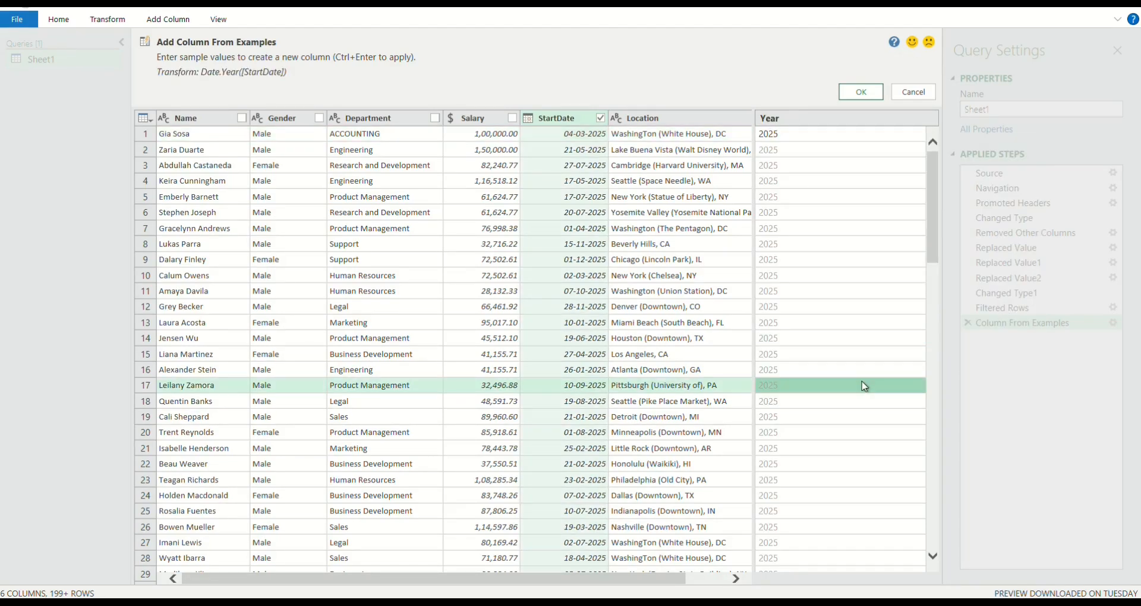
{"action": "left_click", "coordinate": [843, 91]}
{"action": "scroll", "coordinate": [848, 352], "scroll_direction": "down", "scroll_amount": 15}
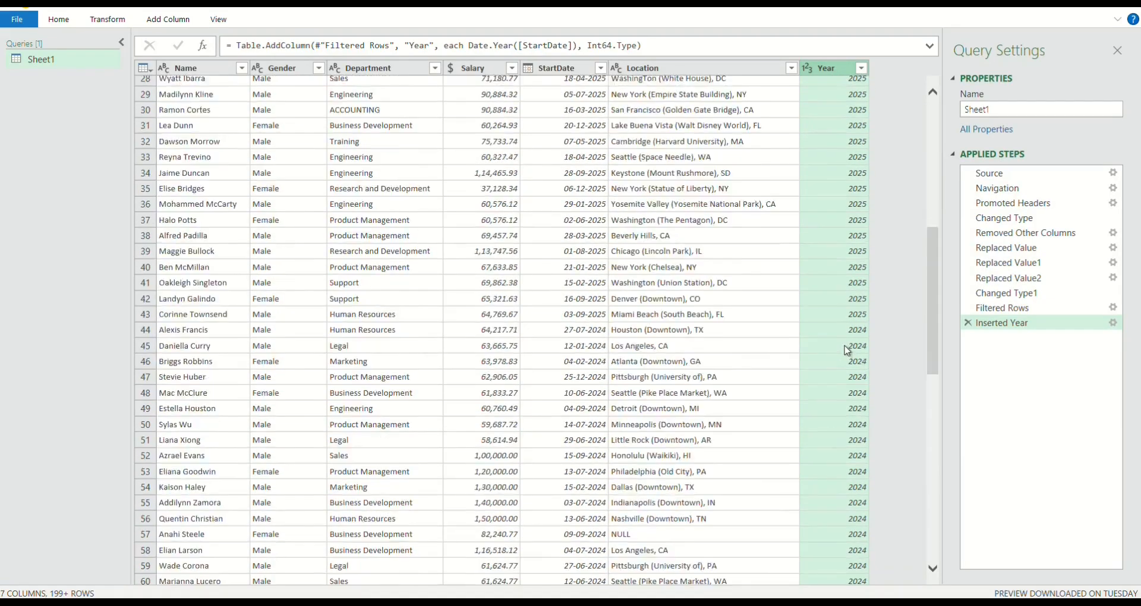
{"action": "scroll", "coordinate": [848, 351], "scroll_direction": "up", "scroll_amount": 15}
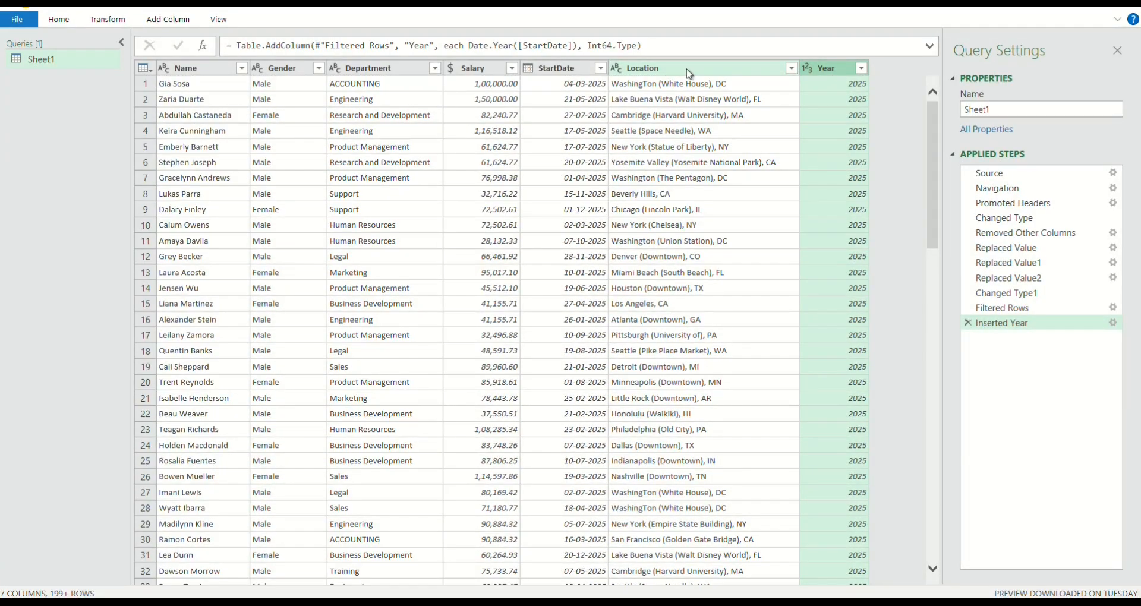
Add a column from examples based on Location, giving "Washington" and "Lake Buena vista" as the examples for the first two rows
{"action": "left_click", "coordinate": [689, 74]}
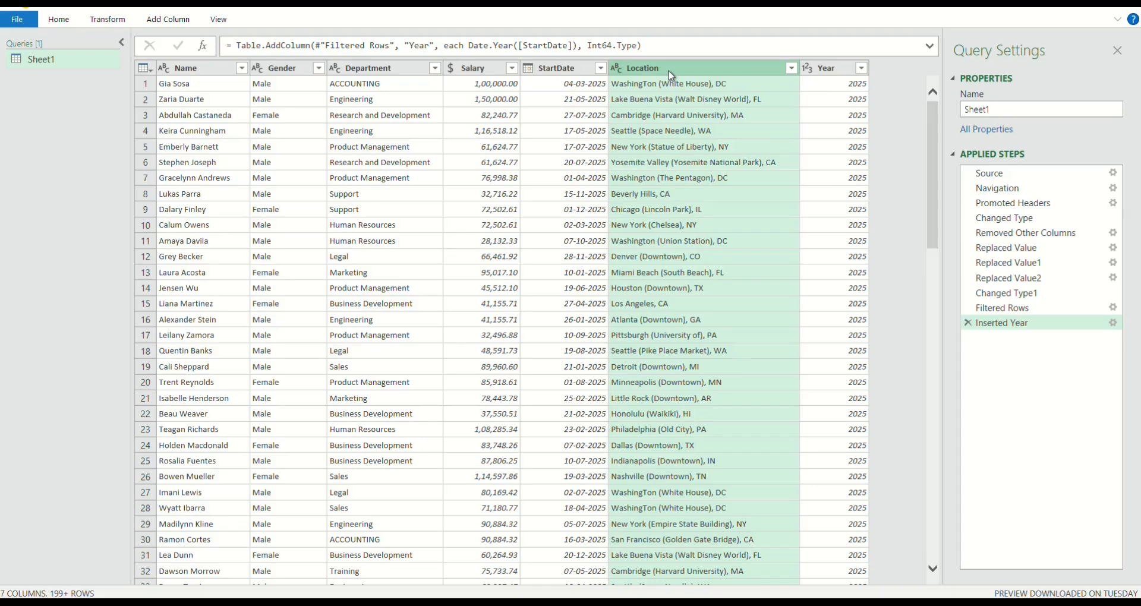
{"action": "right_click", "coordinate": [687, 69]}
{"action": "left_click", "coordinate": [753, 143]}
{"action": "type", "text": "Washington"}
{"action": "key", "text": "Return"}
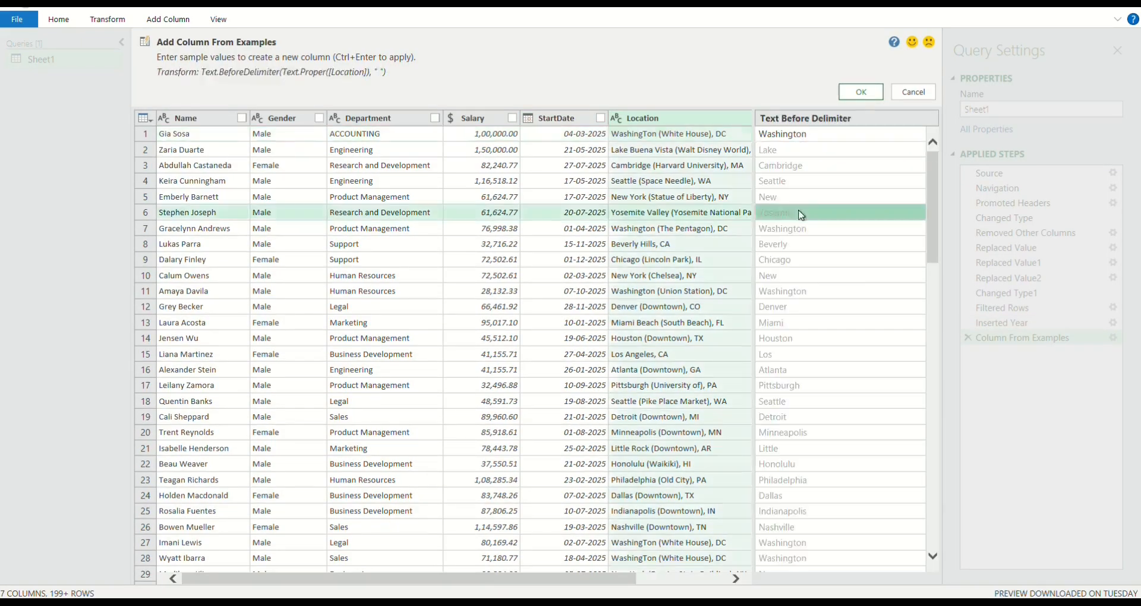
{"action": "double_click", "coordinate": [783, 148]}
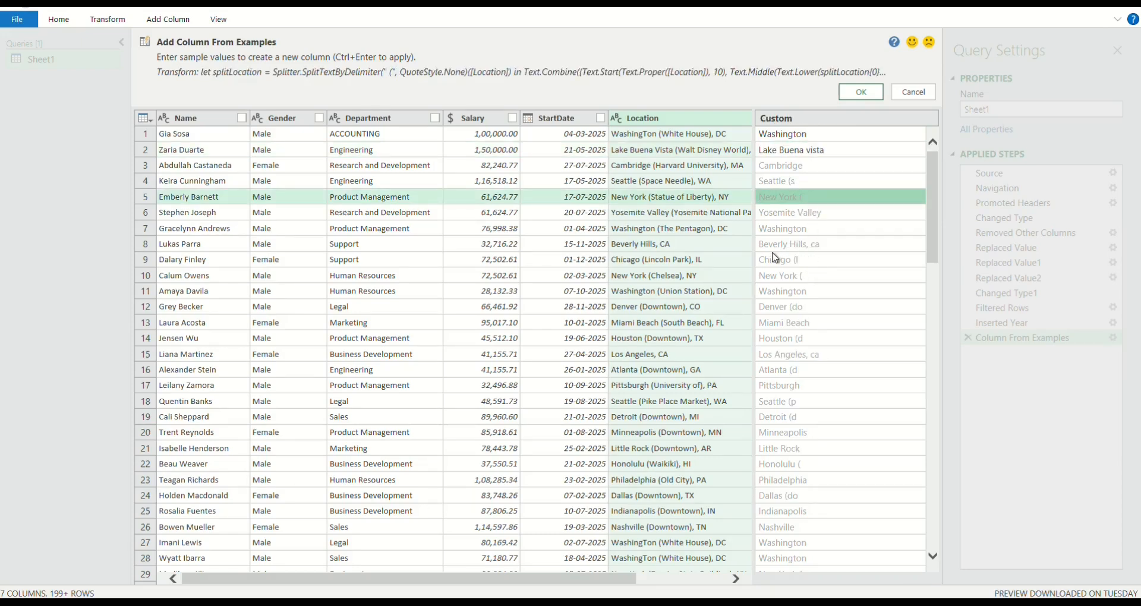
{"action": "scroll", "coordinate": [798, 356], "scroll_direction": "down", "scroll_amount": 5}
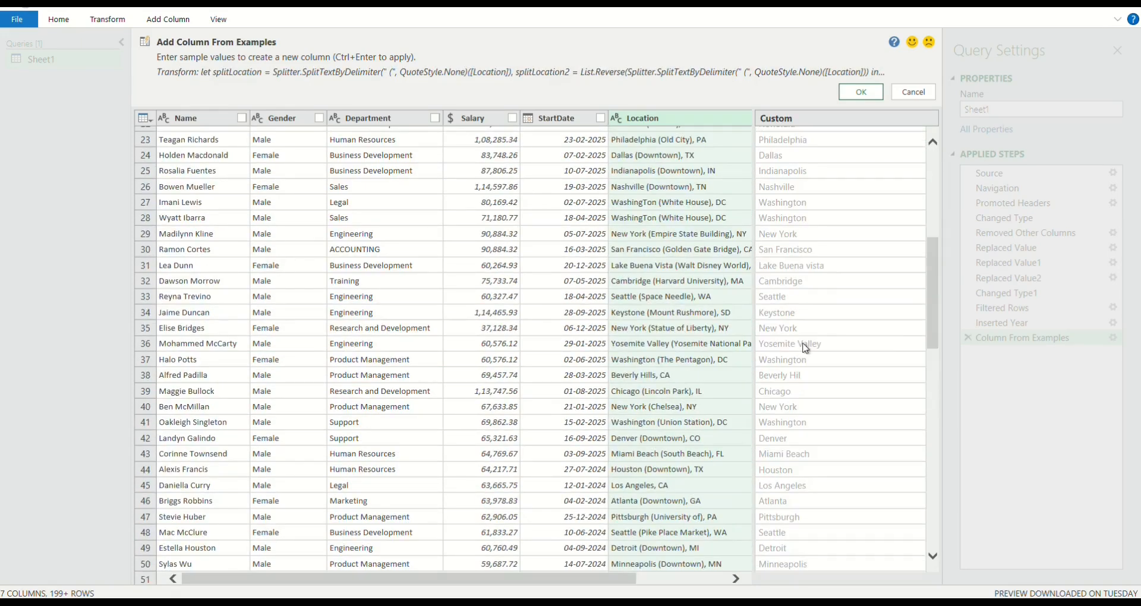
{"action": "scroll", "coordinate": [805, 348], "scroll_direction": "down", "scroll_amount": 10}
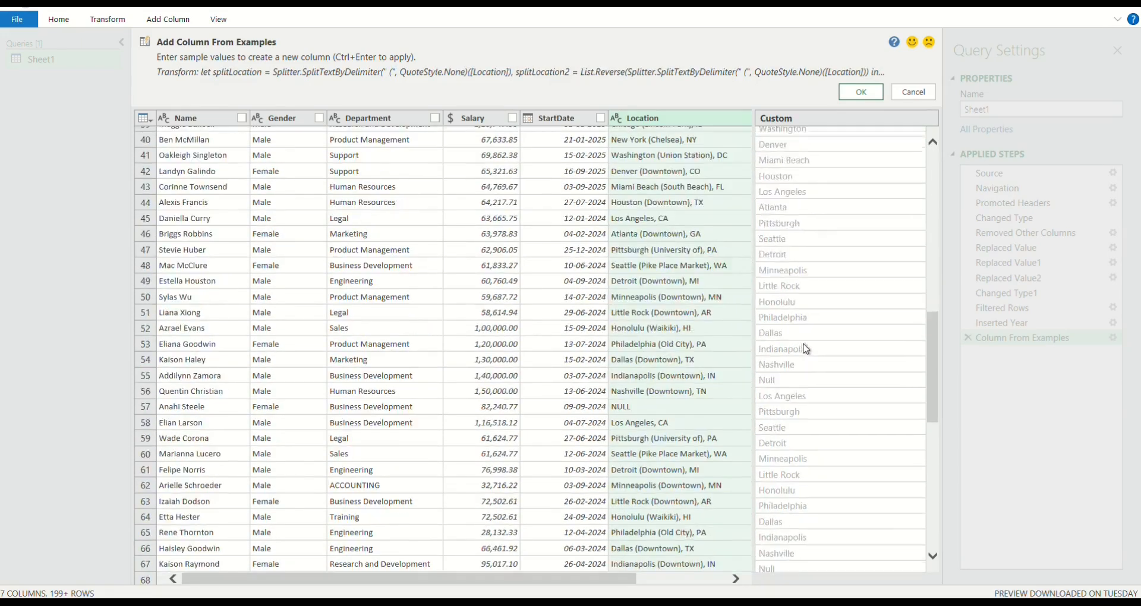
{"action": "left_click", "coordinate": [862, 93]}
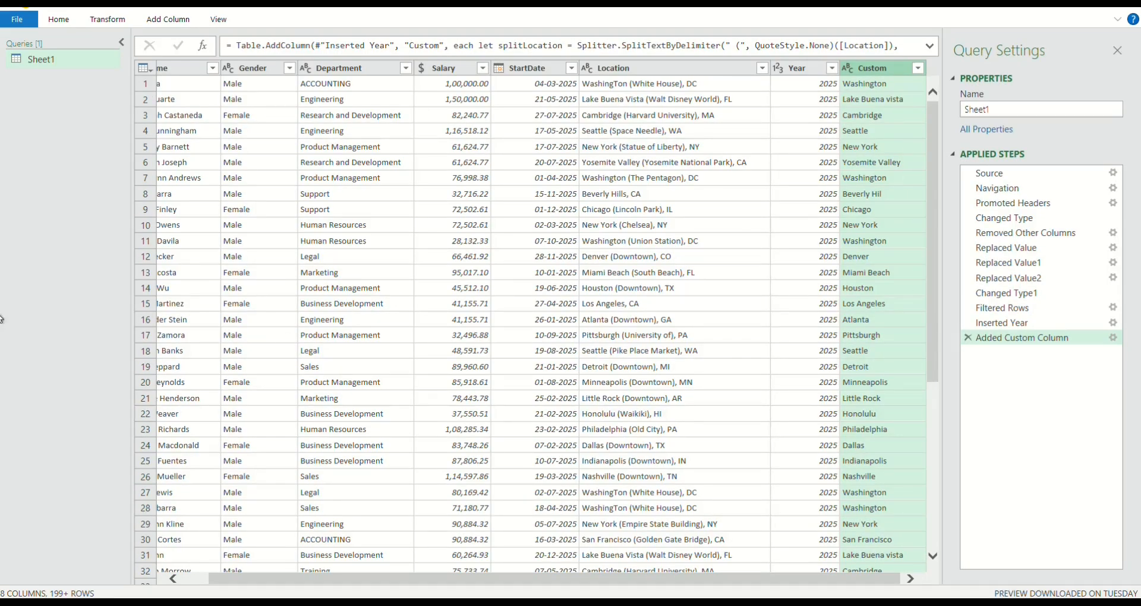
Rename the new Custom column of place names to "State"
{"action": "double_click", "coordinate": [898, 68]}
{"action": "type", "text": "State"}
{"action": "key", "text": "Return"}
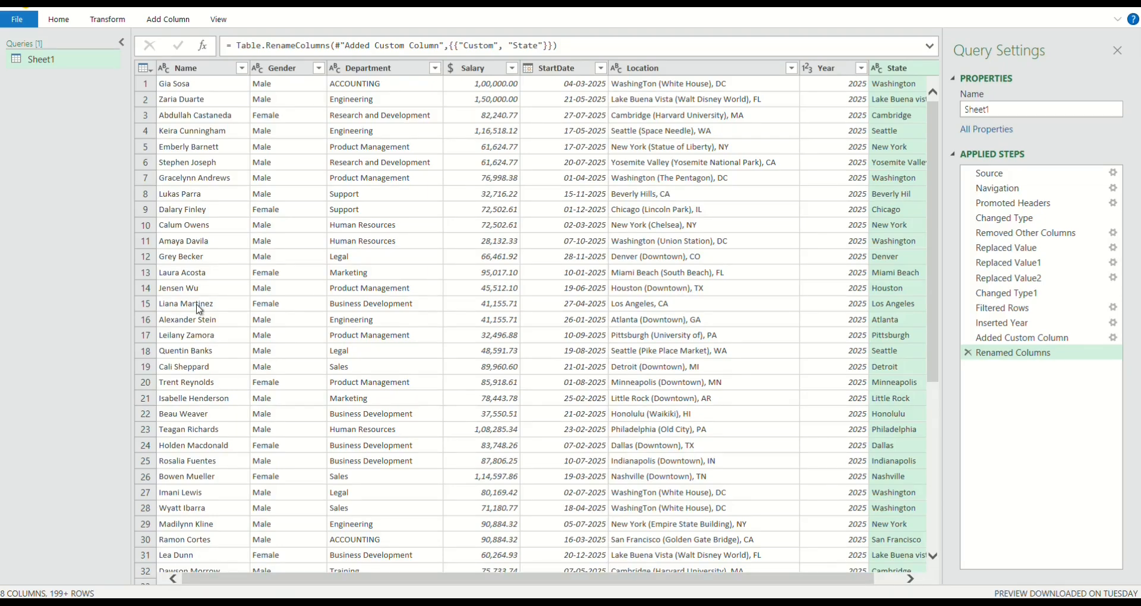
Close the query editor and load the cleaned Sheet1 query into the workbook
{"action": "left_click", "coordinate": [58, 19]}
{"action": "left_click", "coordinate": [15, 69]}
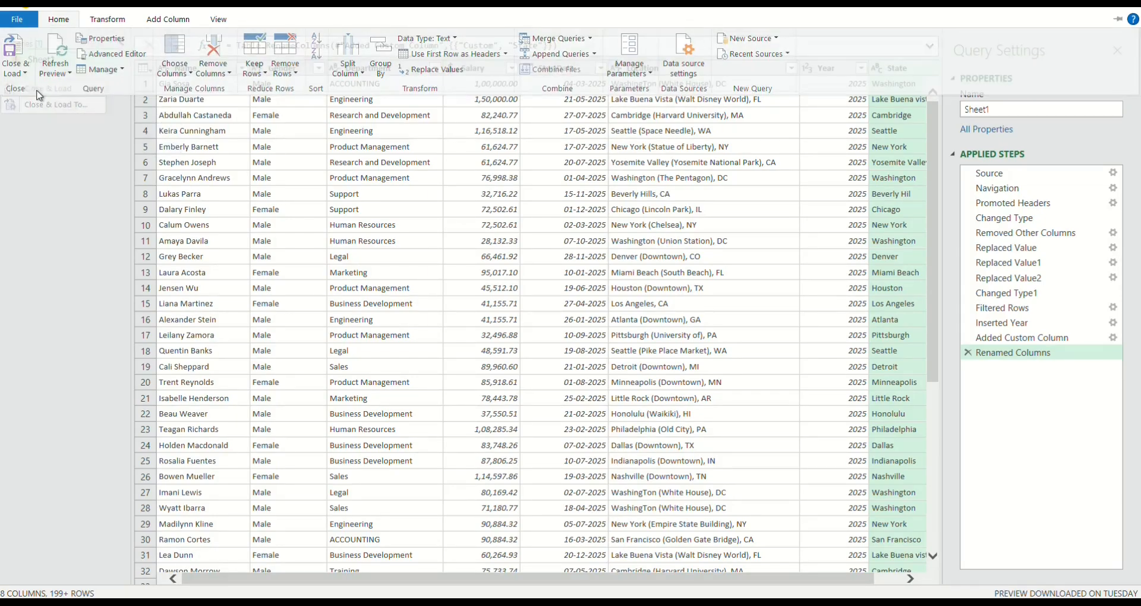
{"action": "left_click", "coordinate": [38, 89]}
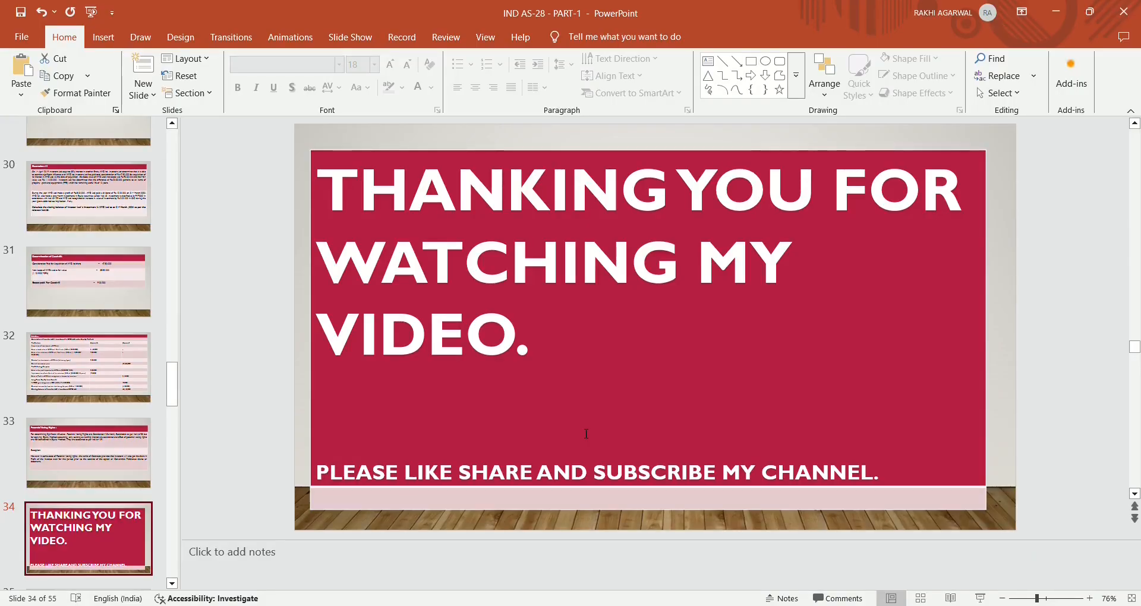